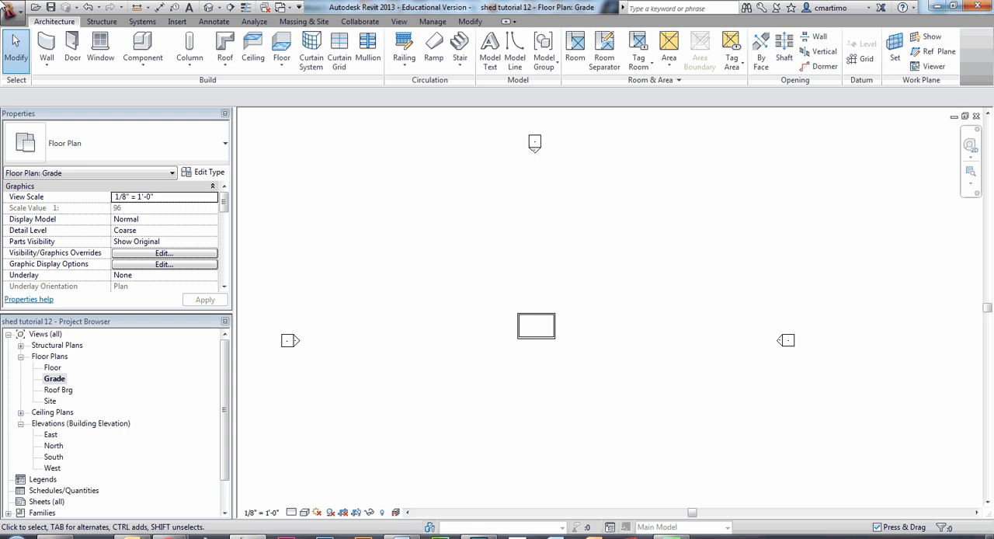
# - Open the Site floor plan view
pyautogui.doubleClick(50, 401)
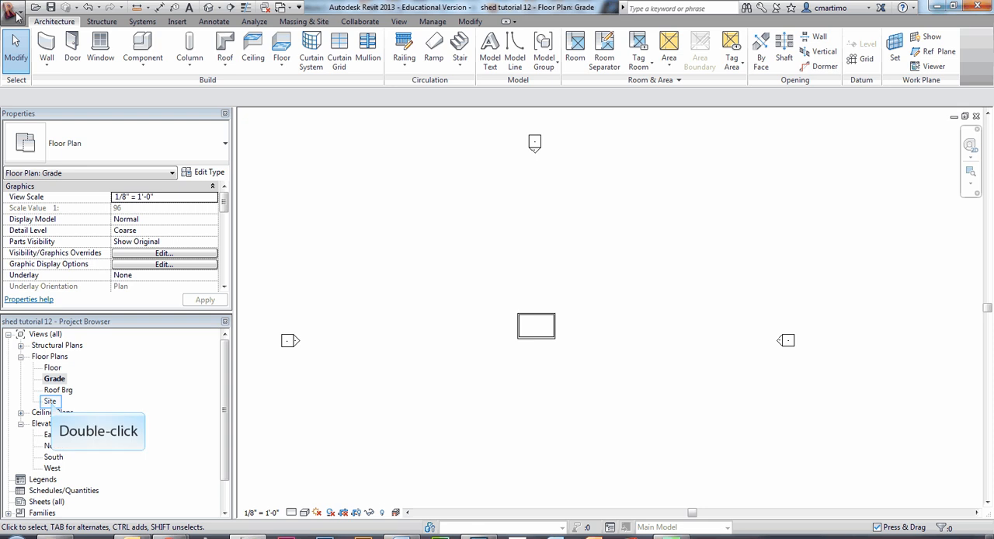
pyautogui.doubleClick(50, 401)
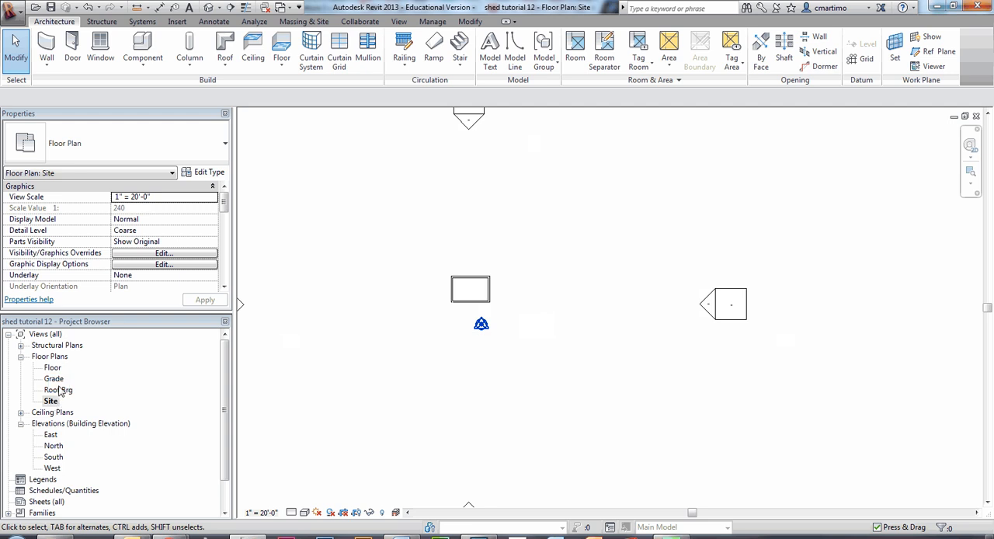
pyautogui.click(60, 390)
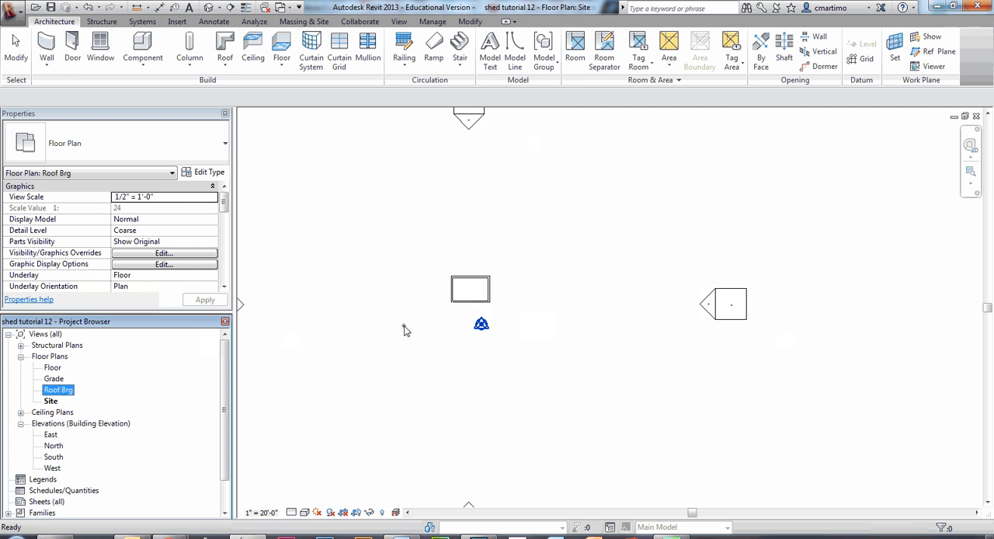
pyautogui.click(403, 330)
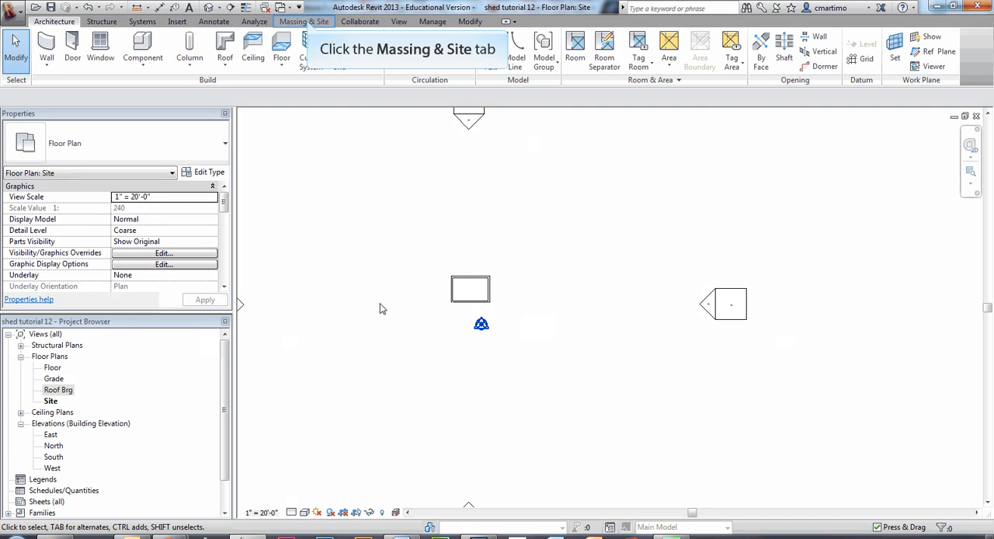
# - Create a four-sided toposurface around the shed by placing four corner points at absolute elevation 0' 0", and finish the surface
pyautogui.click(308, 23)
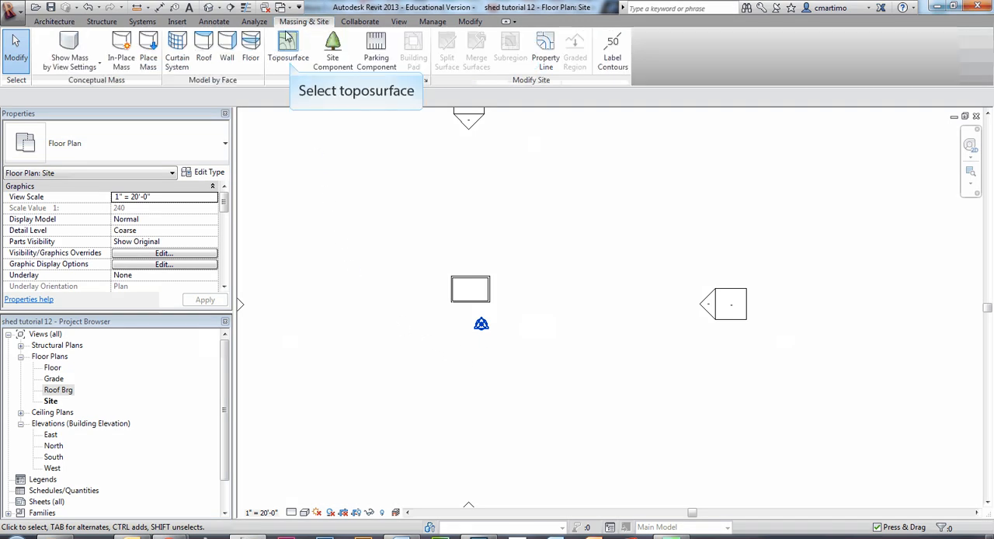
pyautogui.click(284, 49)
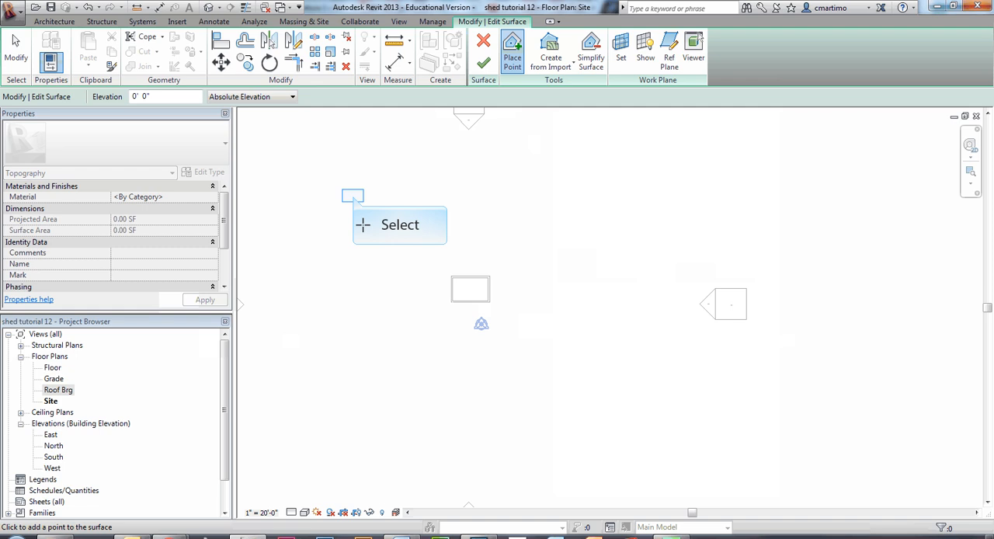
pyautogui.click(353, 195)
pyautogui.click(615, 183)
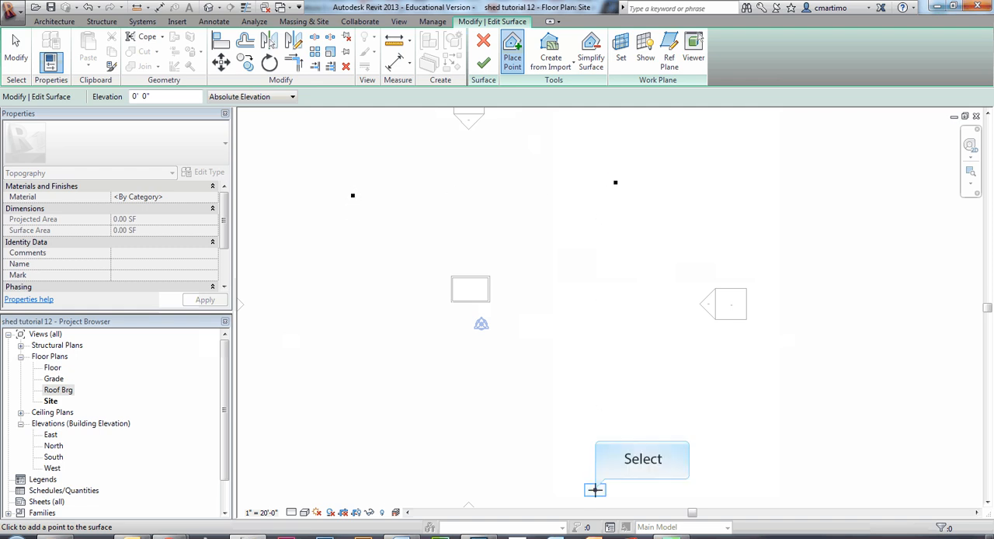
pyautogui.click(595, 489)
pyautogui.click(305, 491)
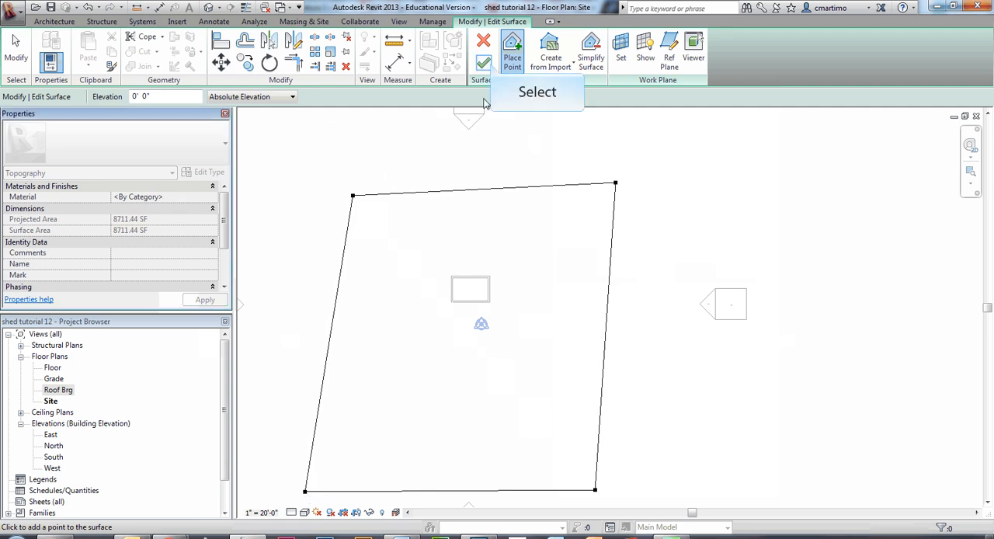
pyautogui.click(490, 63)
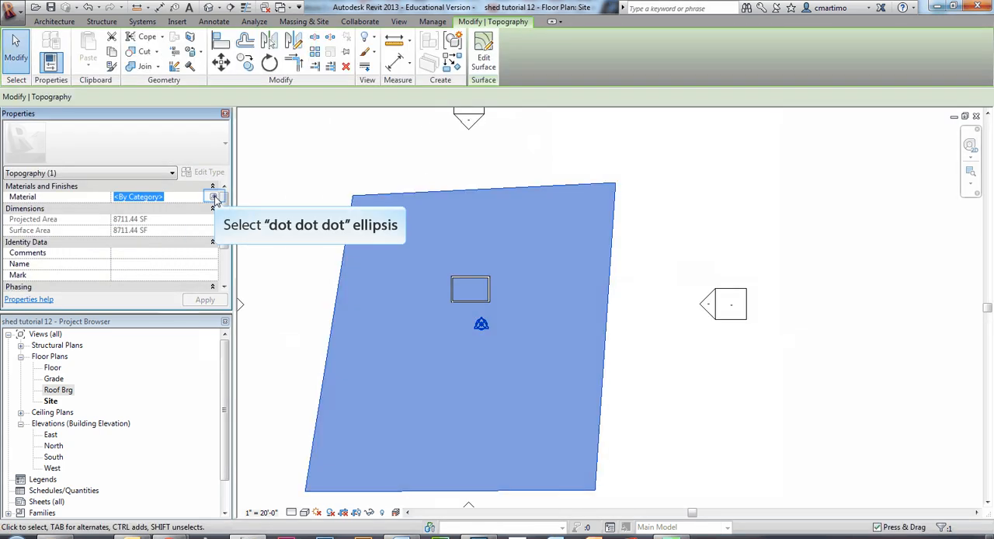
# - Find Grass in the AEC Materials, add it to the document and assign it as the toposurface's material
pyautogui.click(217, 200)
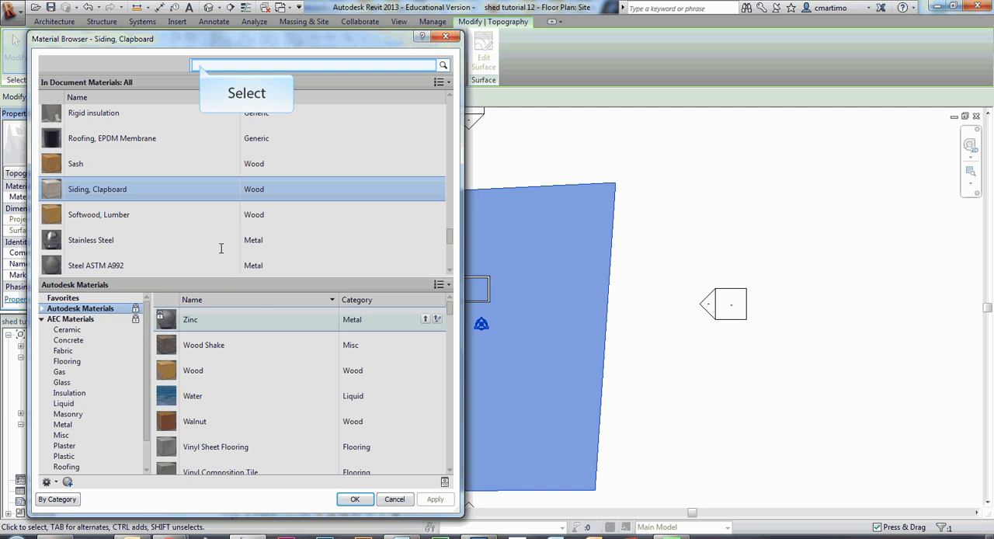
pyautogui.click(200, 64)
pyautogui.write('grass')
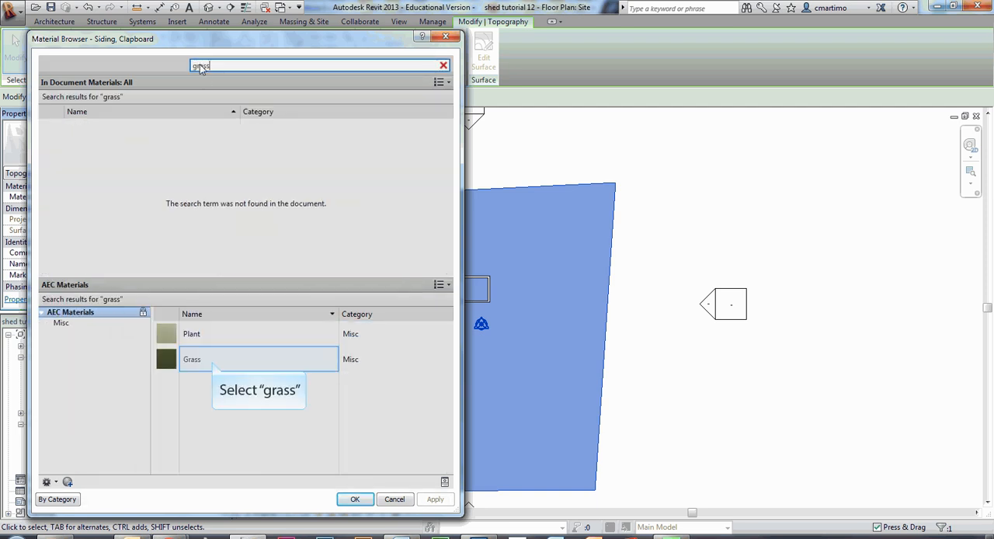
pyautogui.click(212, 361)
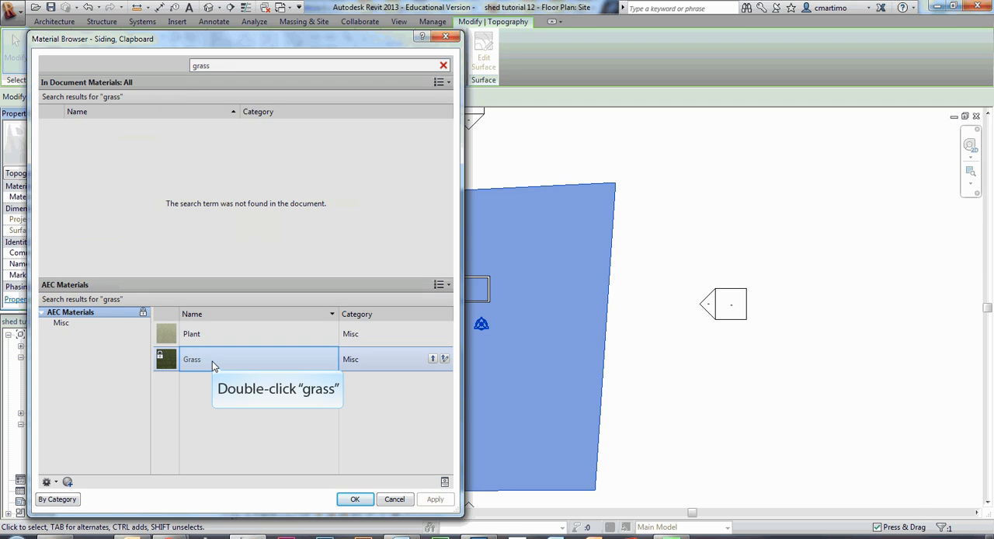
pyautogui.doubleClick(212, 360)
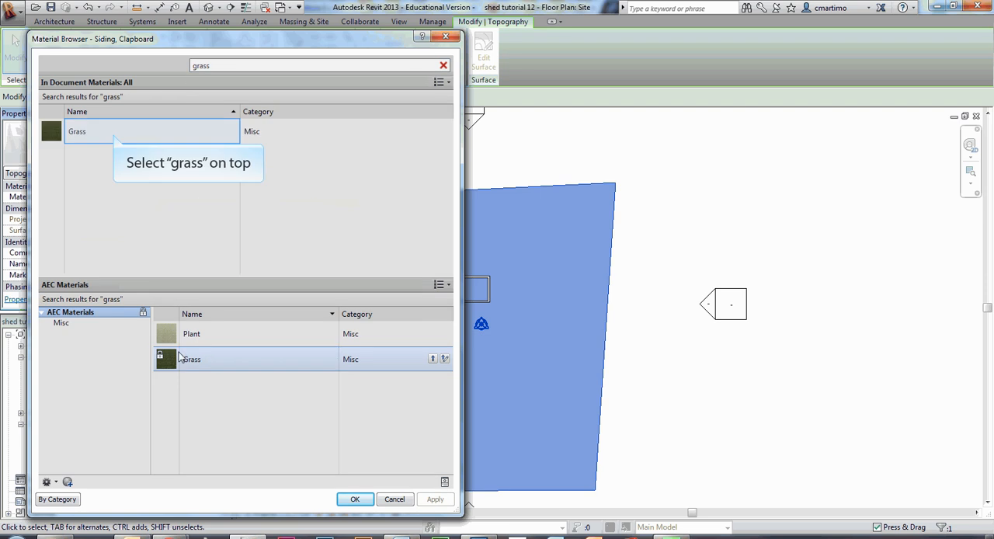
pyautogui.click(114, 134)
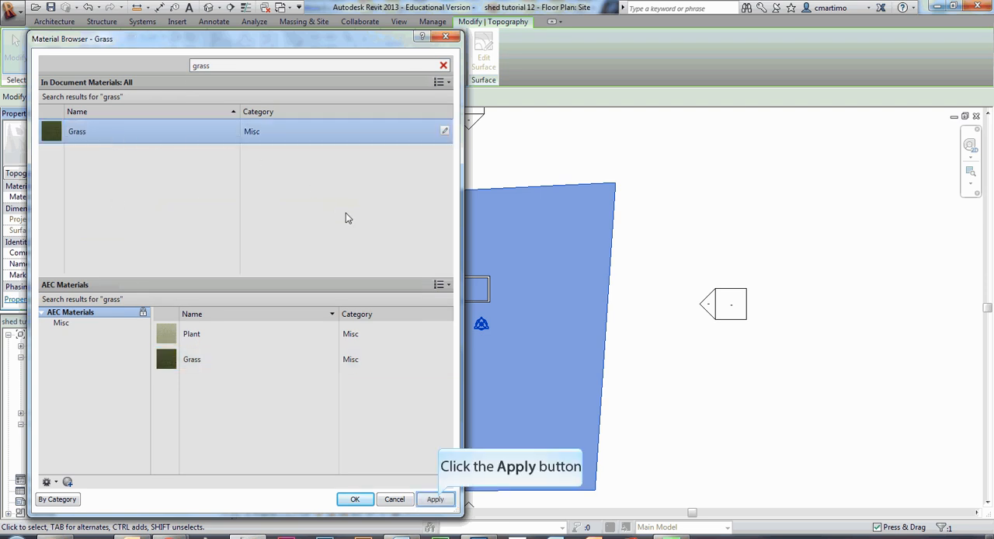
pyautogui.click(435, 499)
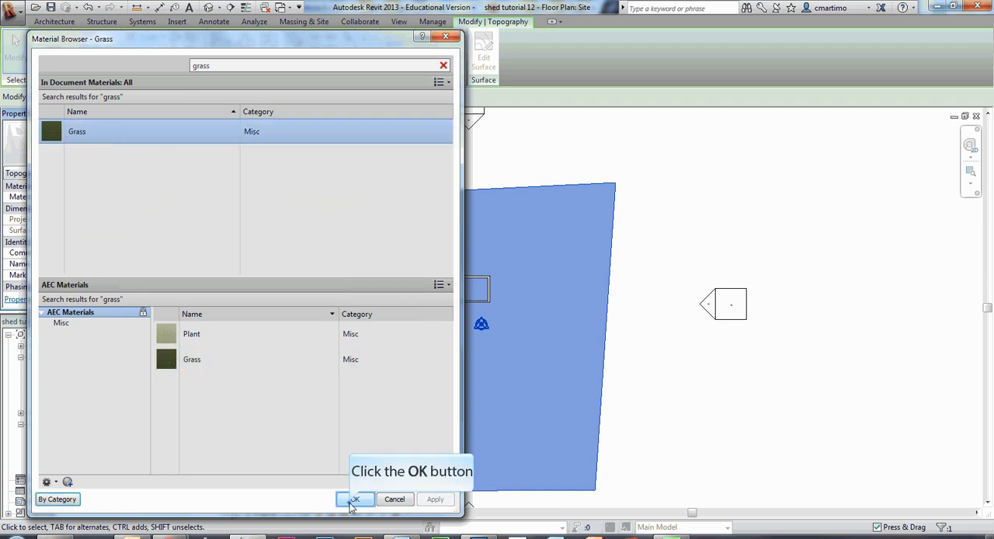
pyautogui.click(354, 500)
pyautogui.click(300, 164)
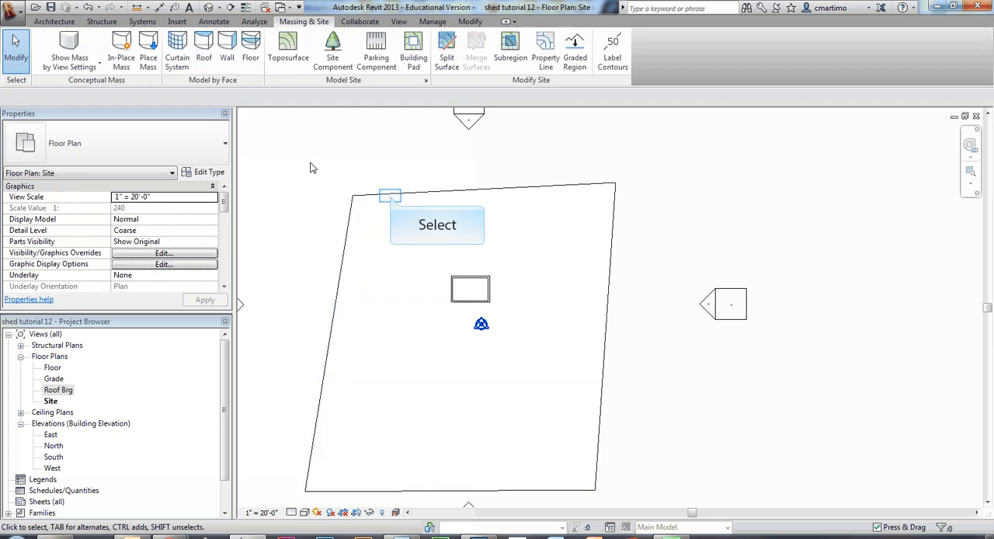
pyautogui.click(391, 195)
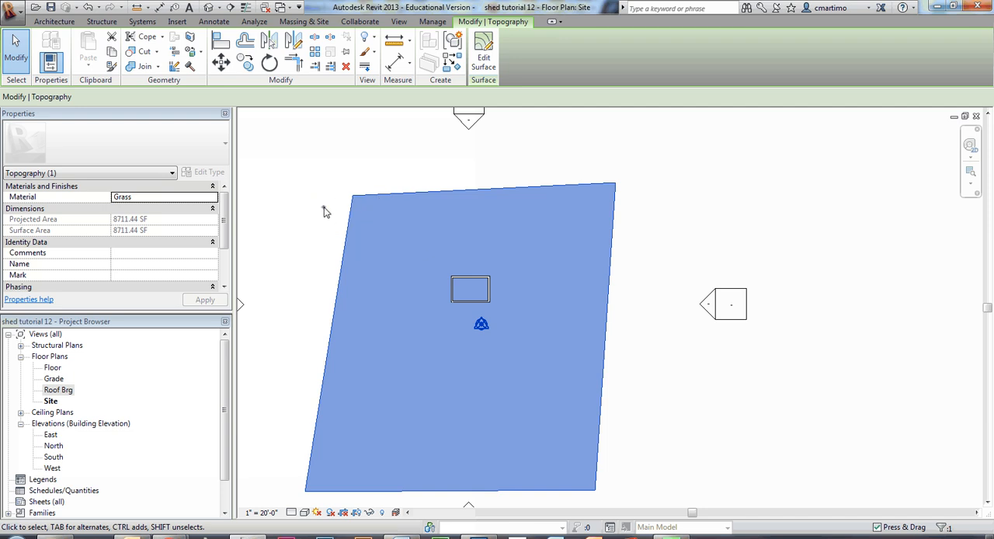
pyautogui.click(324, 211)
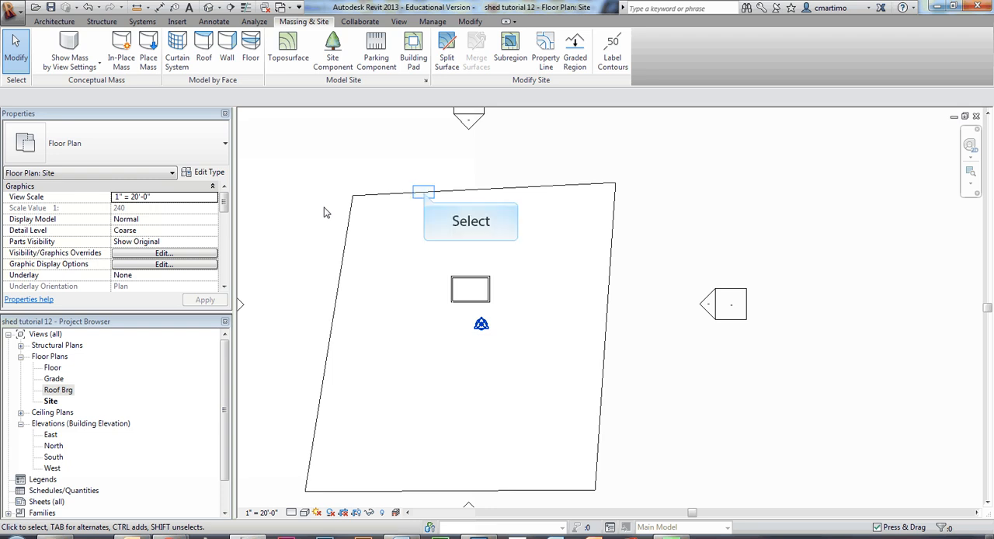
# - Edit the toposurface and set the elevation of its upper-left boundary point to -1' 9"
pyautogui.click(425, 197)
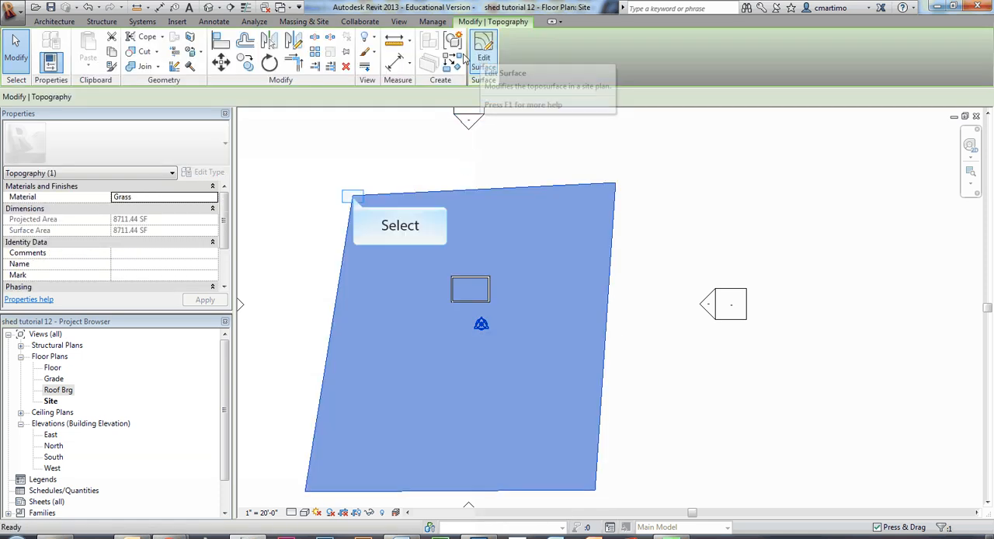
pyautogui.click(353, 198)
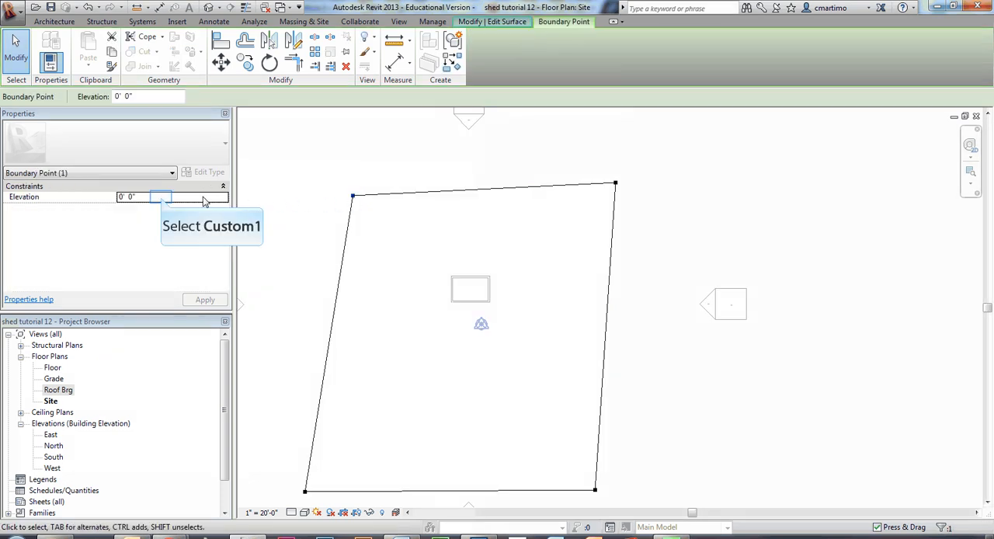
pyautogui.click(163, 201)
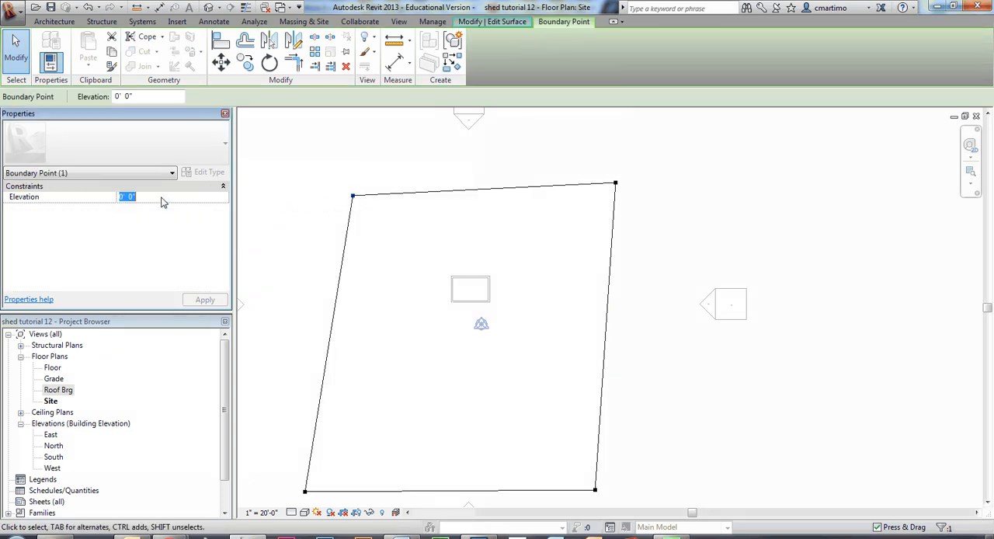
pyautogui.write("-1'9")
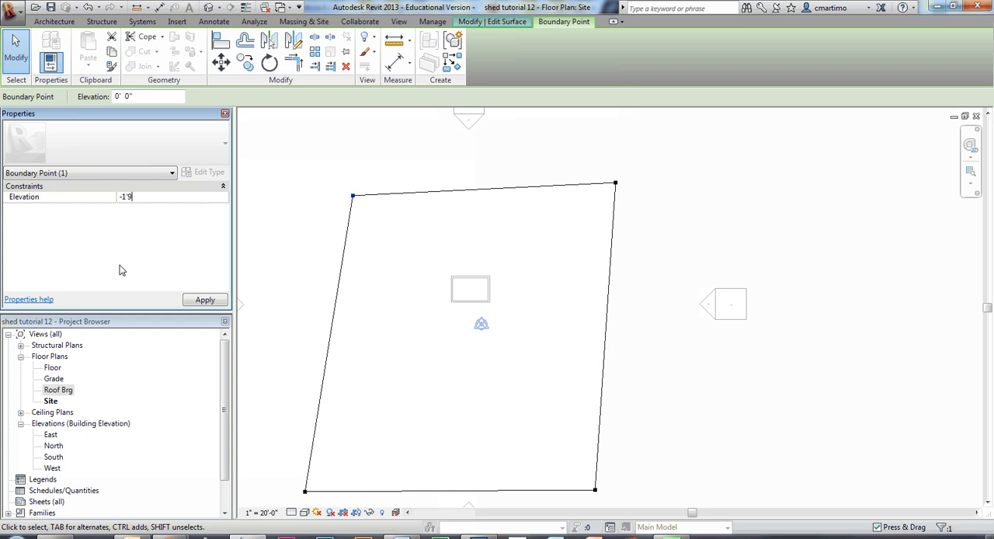
pyautogui.press('Return')
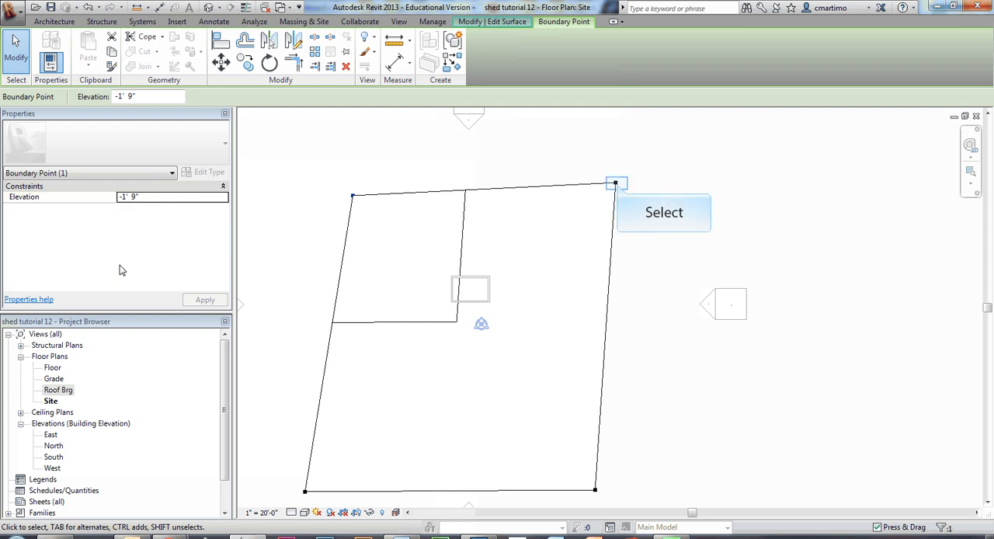
# - Set the elevation of the toposurface's upper-right boundary point to -1' 9"
pyautogui.click(616, 184)
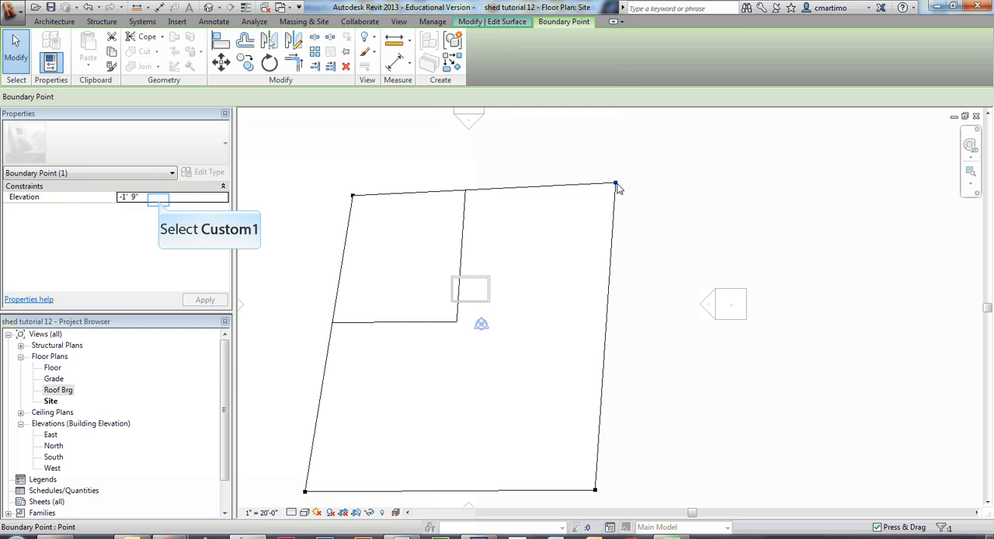
pyautogui.click(160, 201)
pyautogui.write('-1')
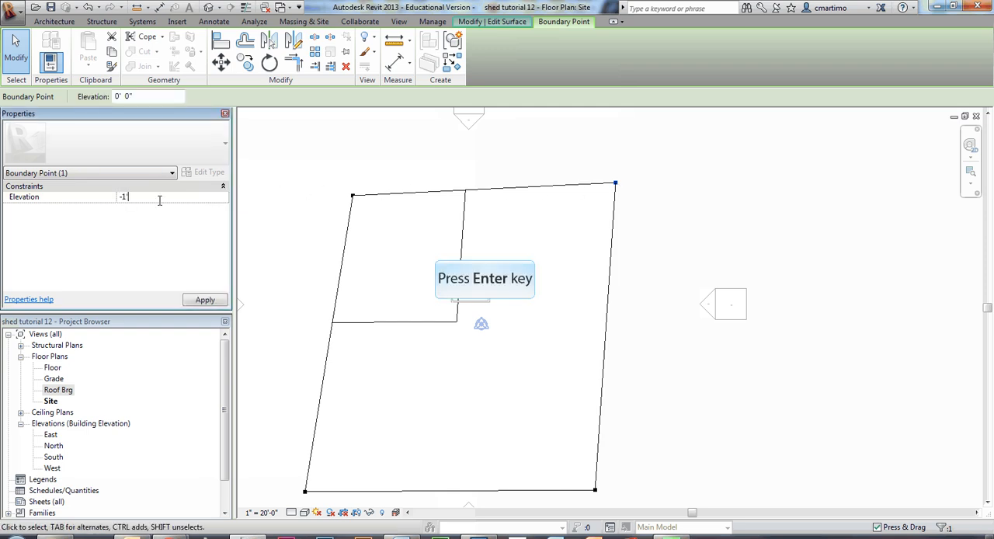
pyautogui.write("' 9")
pyautogui.press('Return')
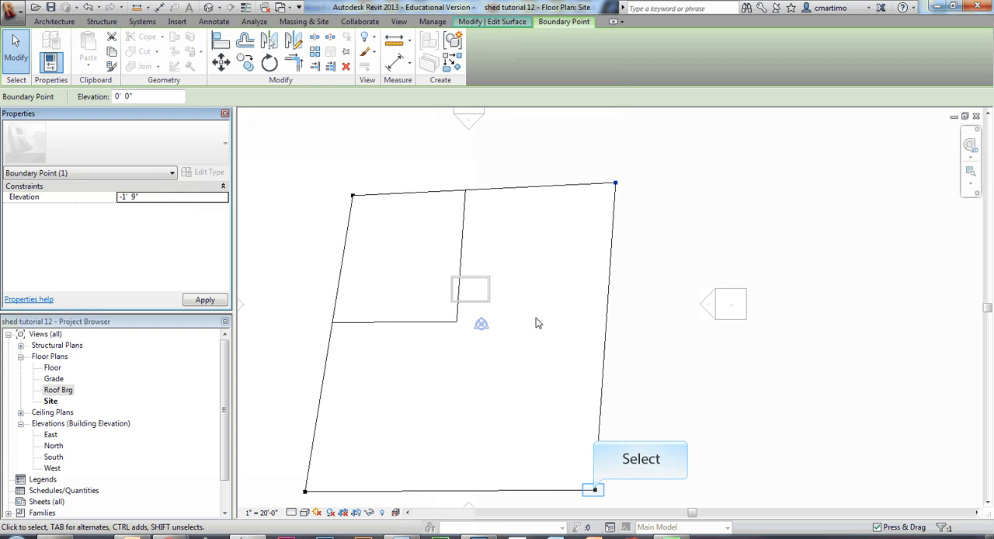
# - Set the elevation of the toposurface's lower-right boundary point to -1' 9"
pyautogui.click(595, 492)
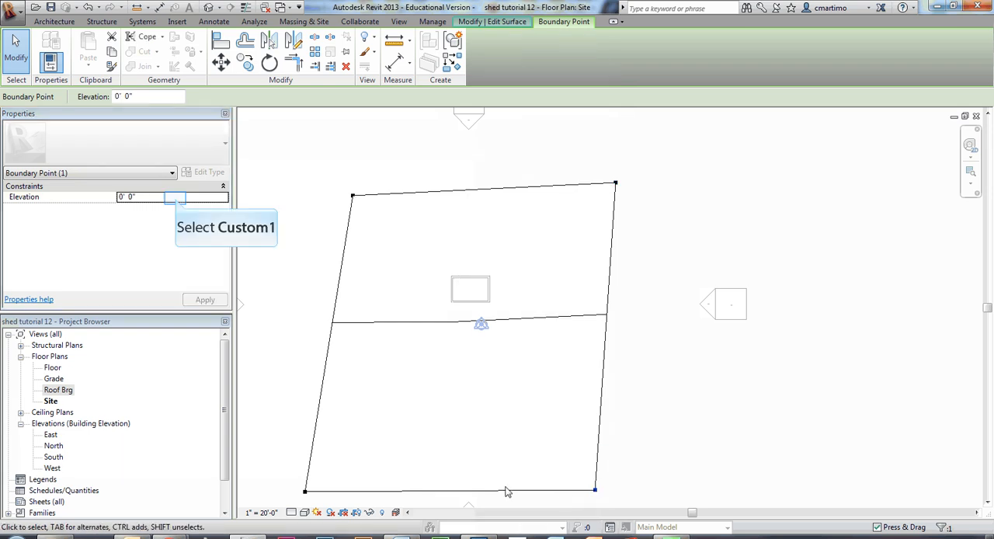
pyautogui.click(177, 198)
pyautogui.write("-1'9")
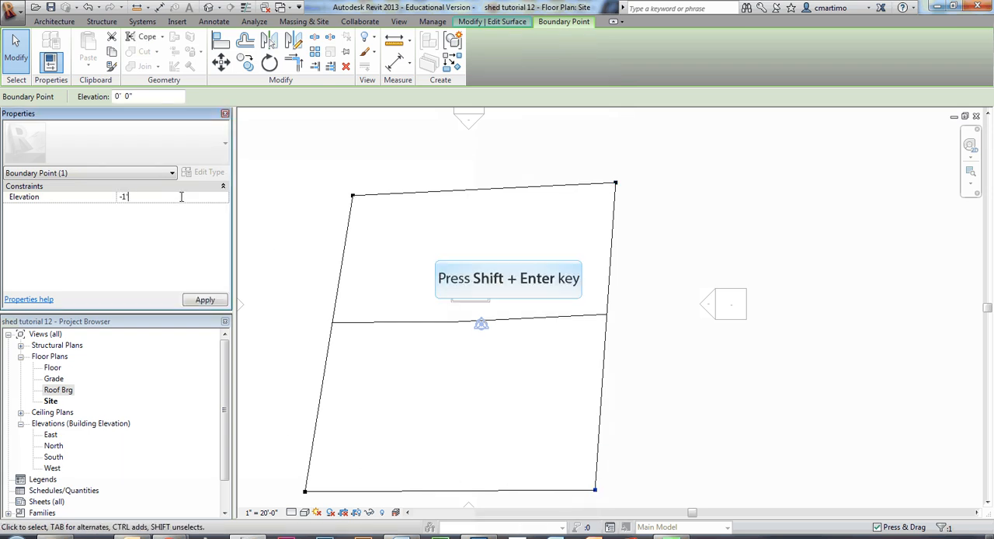
pyautogui.hotkey('shift', 'Return')
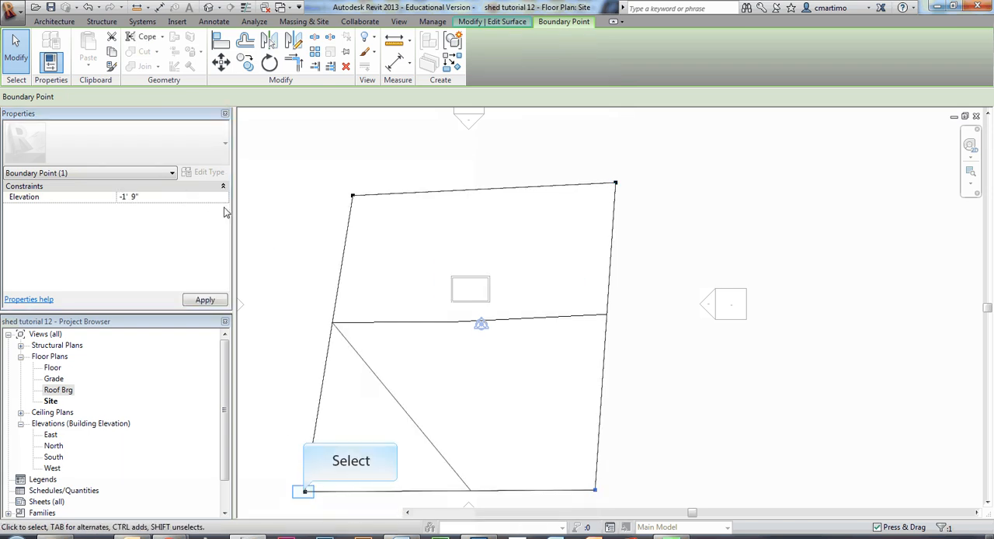
# - Set the elevation of the toposurface's lower-left boundary point to -1' 9" and finish the surface edit
pyautogui.click(304, 491)
pyautogui.click(177, 198)
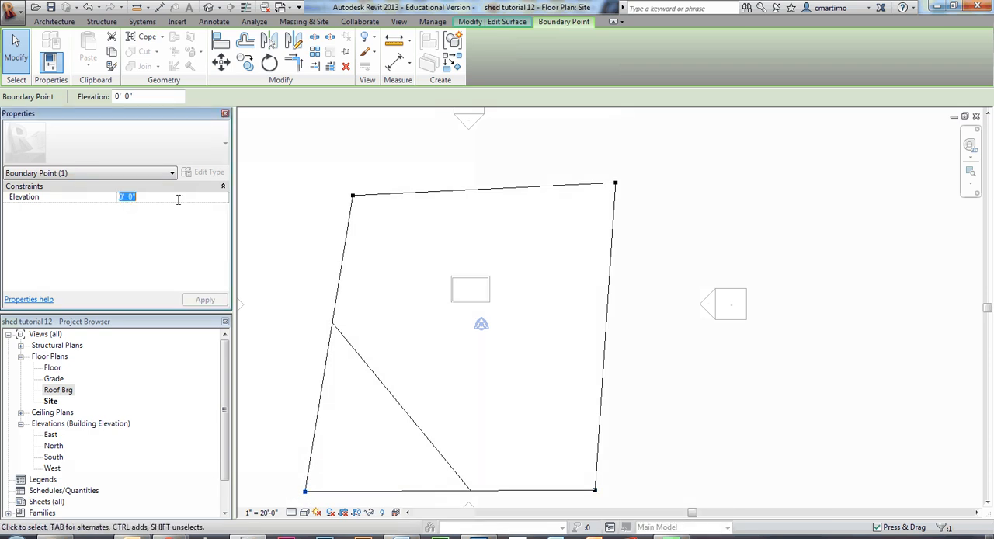
pyautogui.write('-1\'9"')
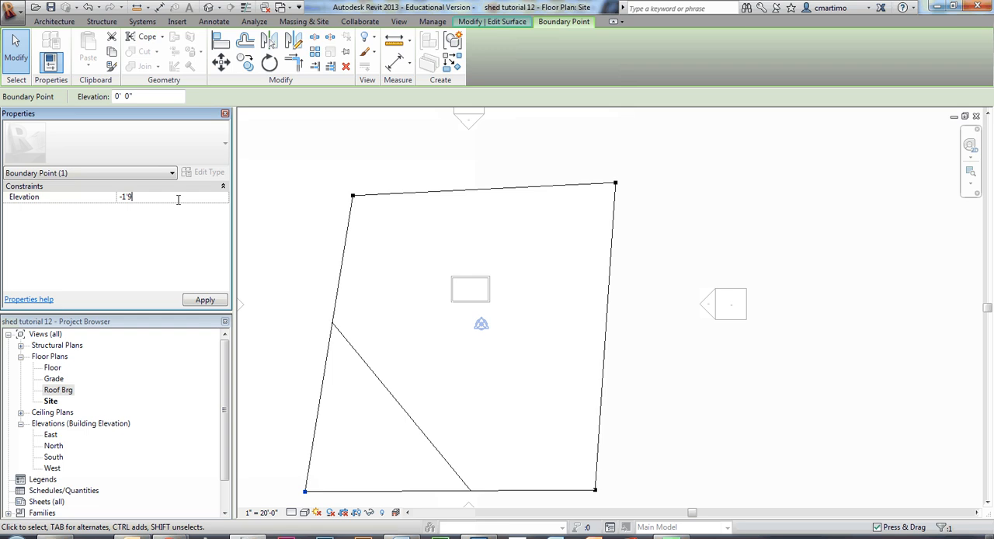
pyautogui.press('Return')
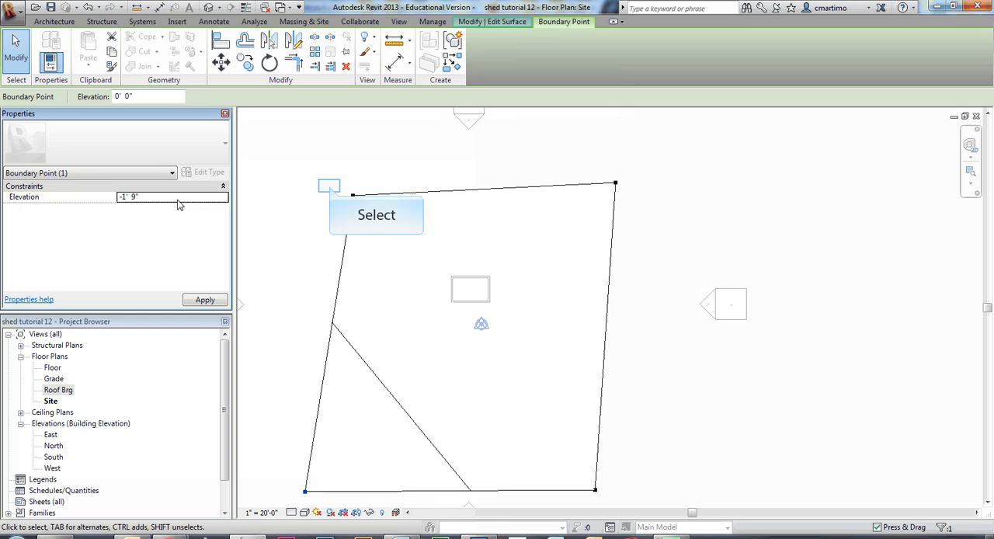
pyautogui.click(330, 186)
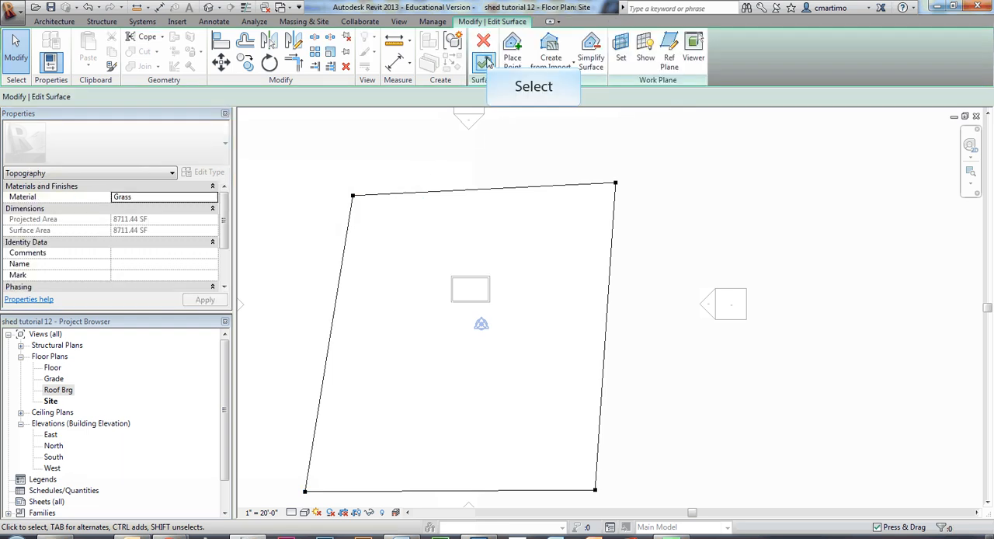
pyautogui.click(488, 62)
# - Open the default 3D view of the shed and its toposurface
pyautogui.moveTo(280, 344)
pyautogui.mouseDown(button='middle')
pyautogui.moveTo(368, 297)
pyautogui.moveTo(355, 291)
pyautogui.mouseUp(button='middle')
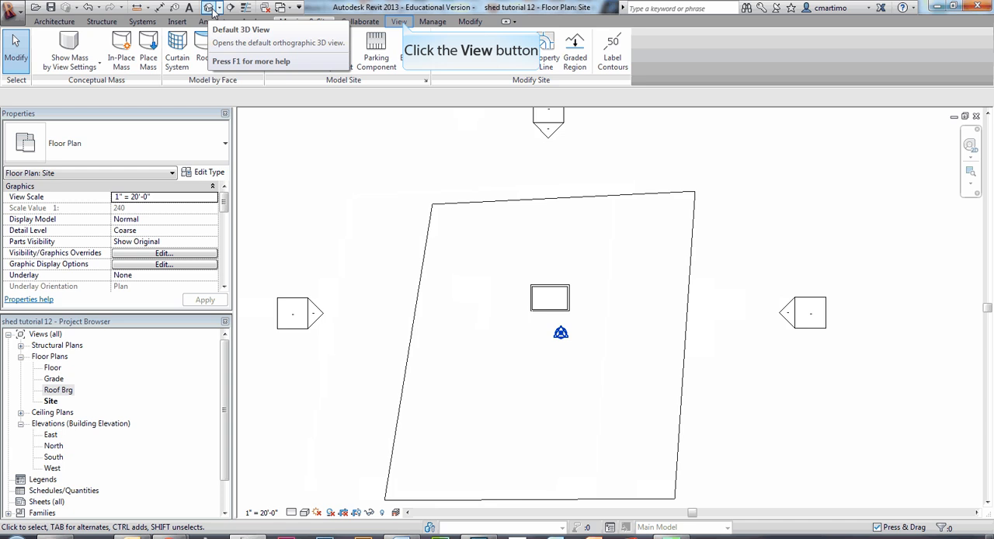
pyautogui.click(402, 23)
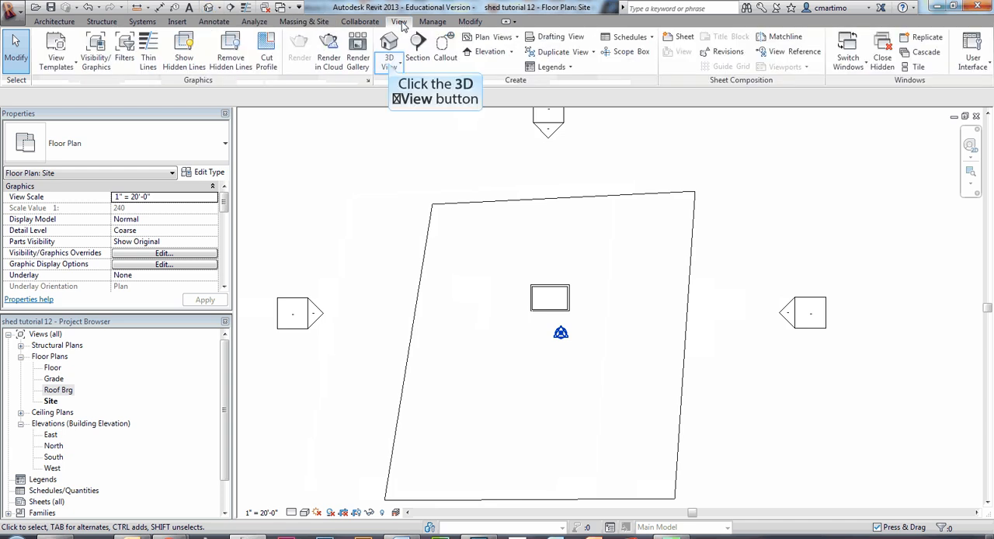
pyautogui.click(390, 67)
pyautogui.click(418, 88)
pyautogui.scroll(5, 661, 261)
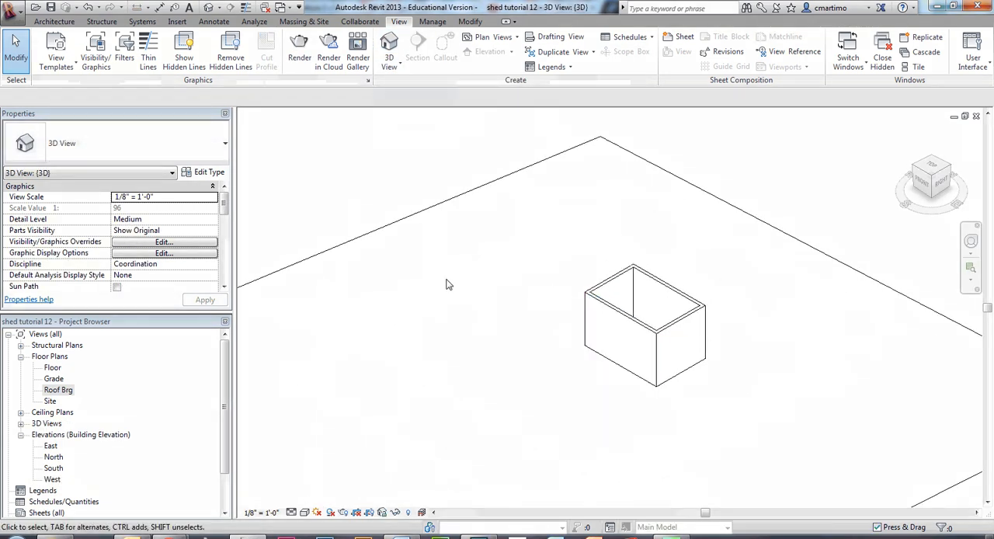
pyautogui.scroll(-2, 446, 285)
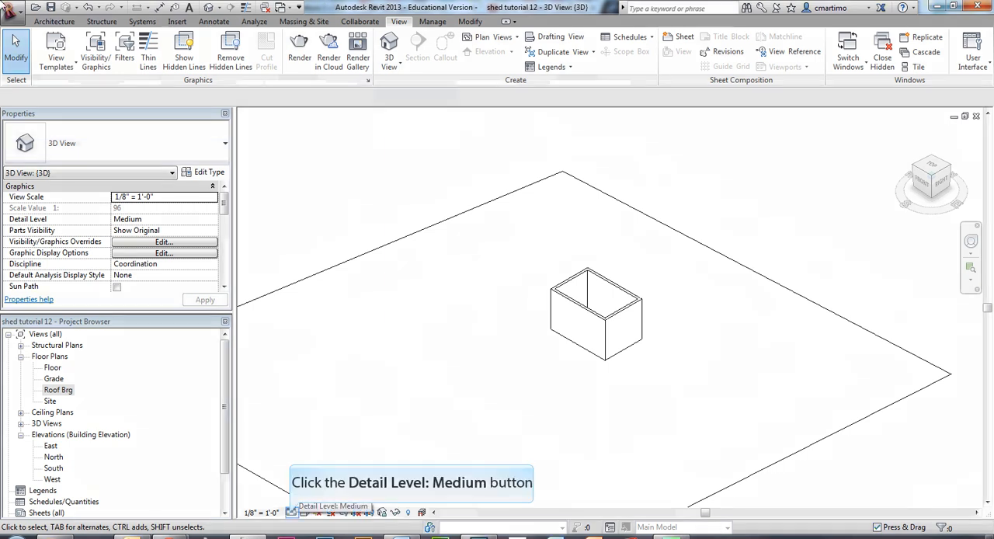
# - Set the 3D view's detail level to Fine and its visual style to Realistic
pyautogui.click(291, 513)
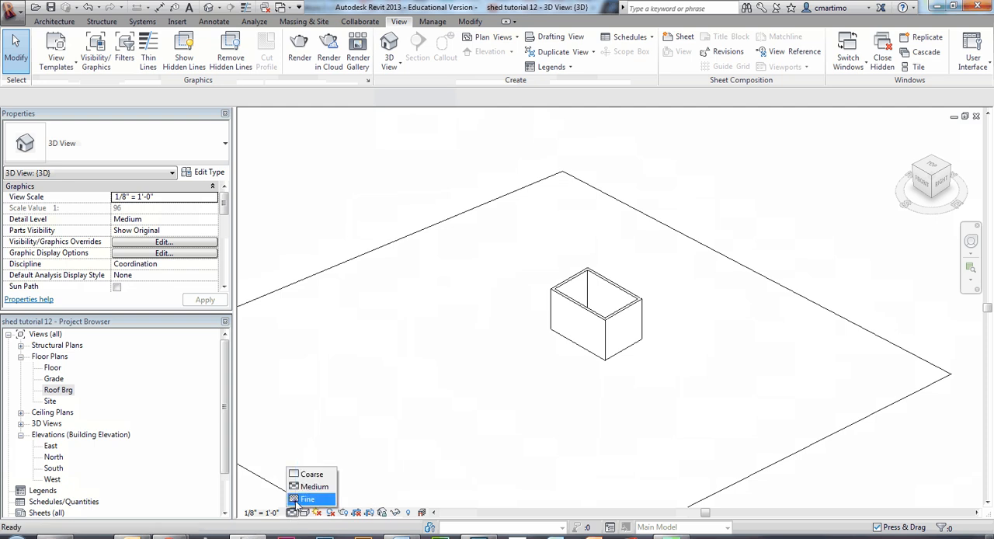
pyautogui.click(302, 498)
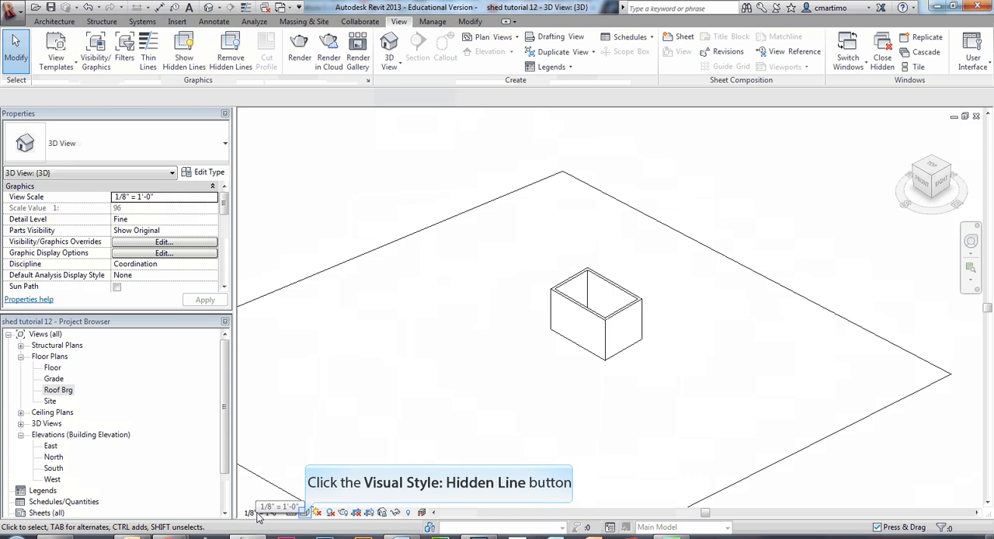
pyautogui.click(306, 513)
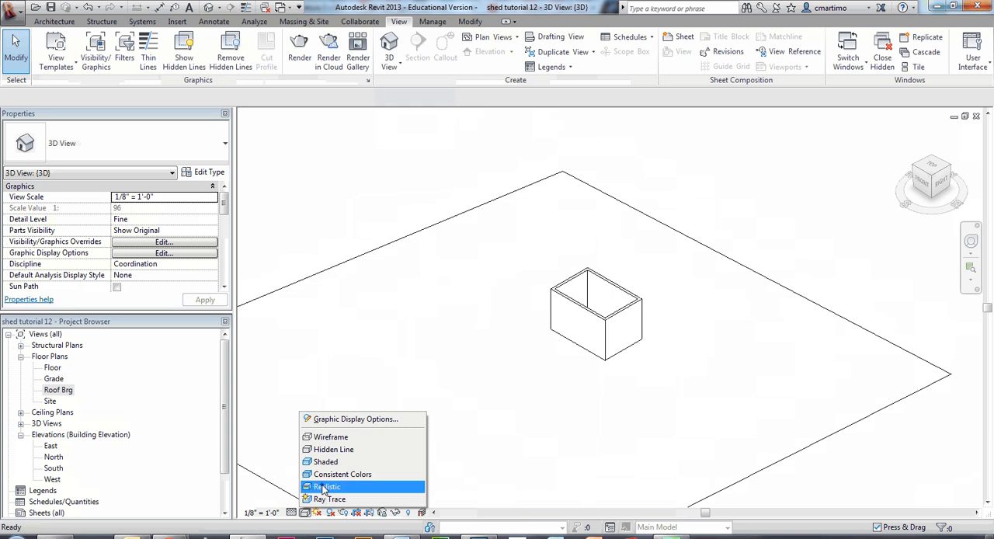
pyautogui.click(324, 487)
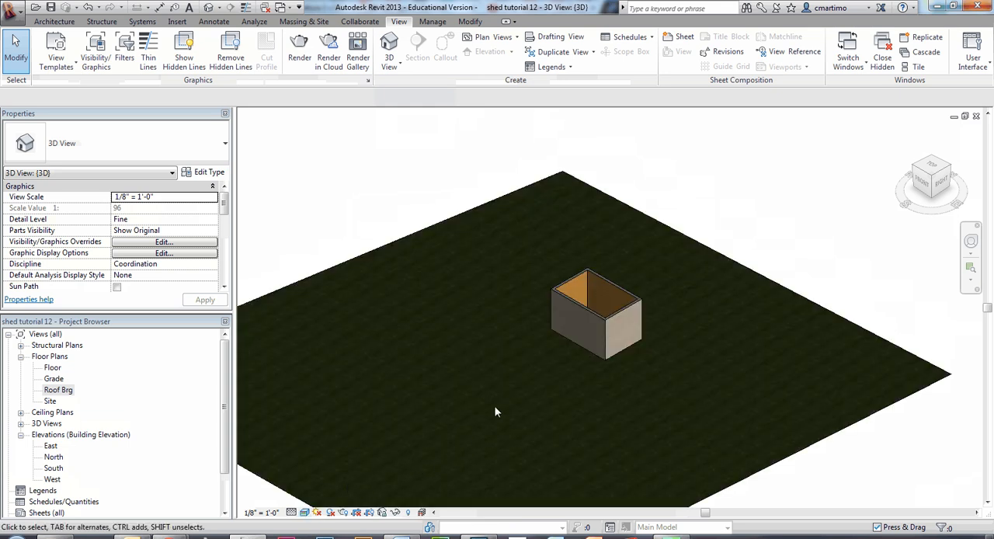
pyautogui.scroll(5, 520, 299)
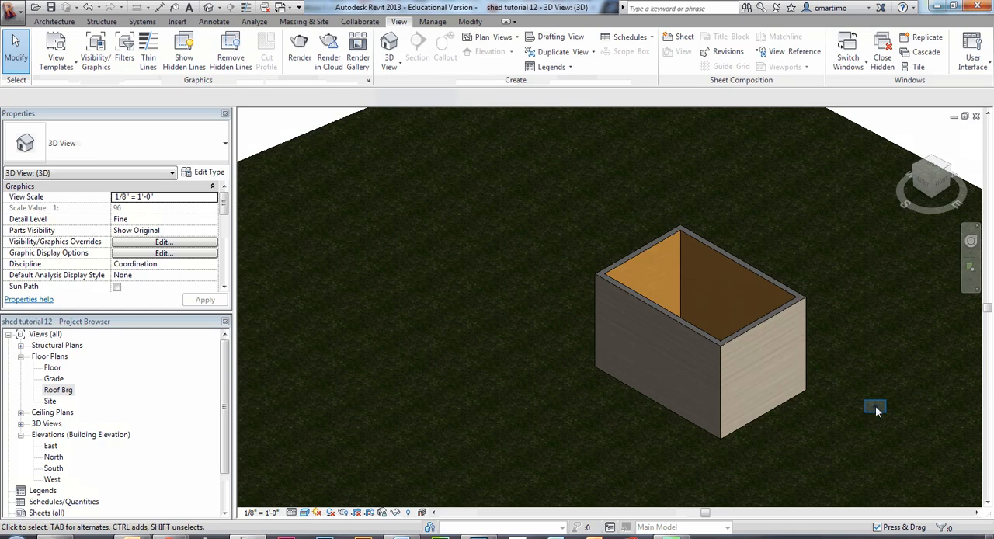
pyautogui.moveTo(838, 408); pyautogui.dragTo(644, 407, button='middle')
pyautogui.scroll(-4, 604, 412)
pyautogui.scroll(5, 604, 413)
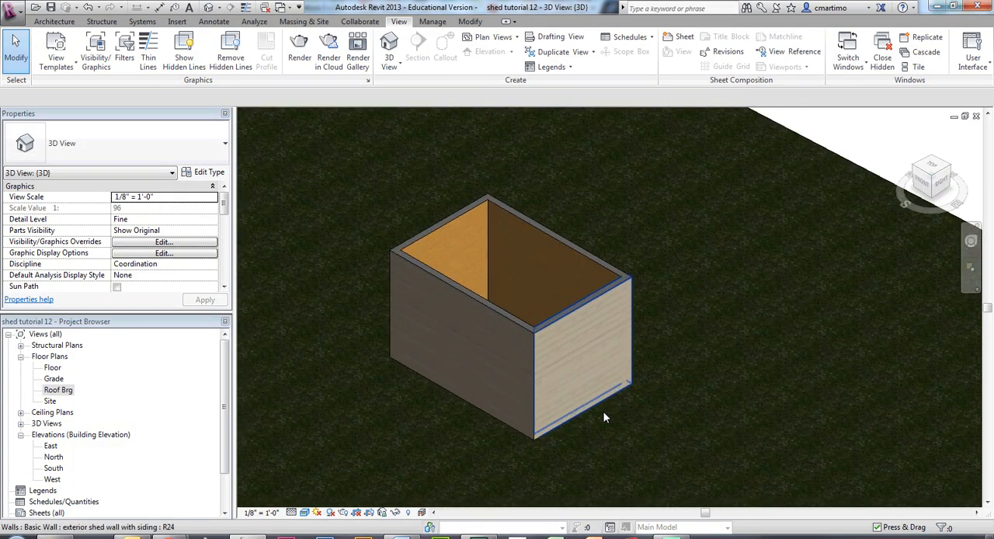
# - Reopen the Site floor plan, framed on the shed and the surrounding toposurface
pyautogui.doubleClick(51, 401)
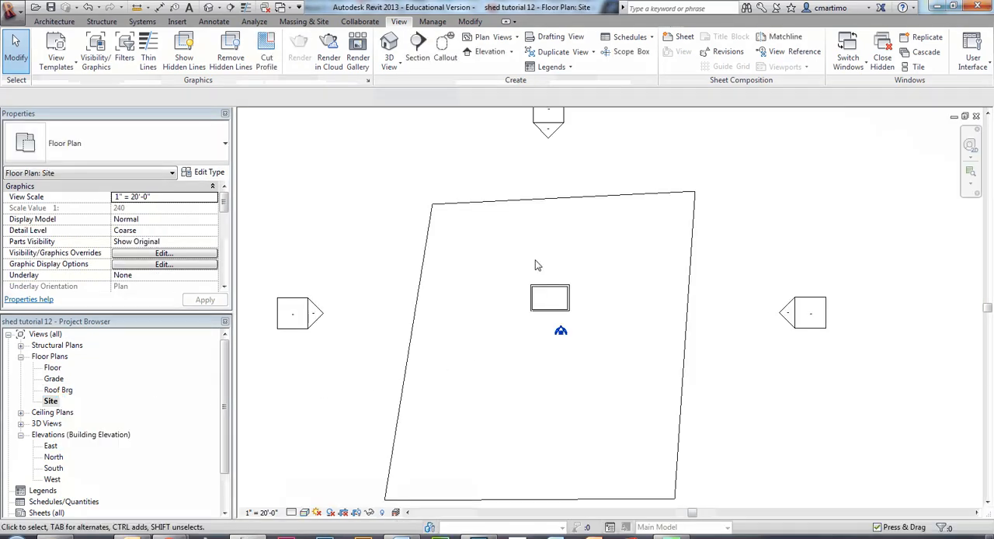
pyautogui.scroll(5, 532, 264)
pyautogui.moveTo(650, 394); pyautogui.dragTo(587, 391, button='middle')
pyautogui.scroll(-2, 584, 391)
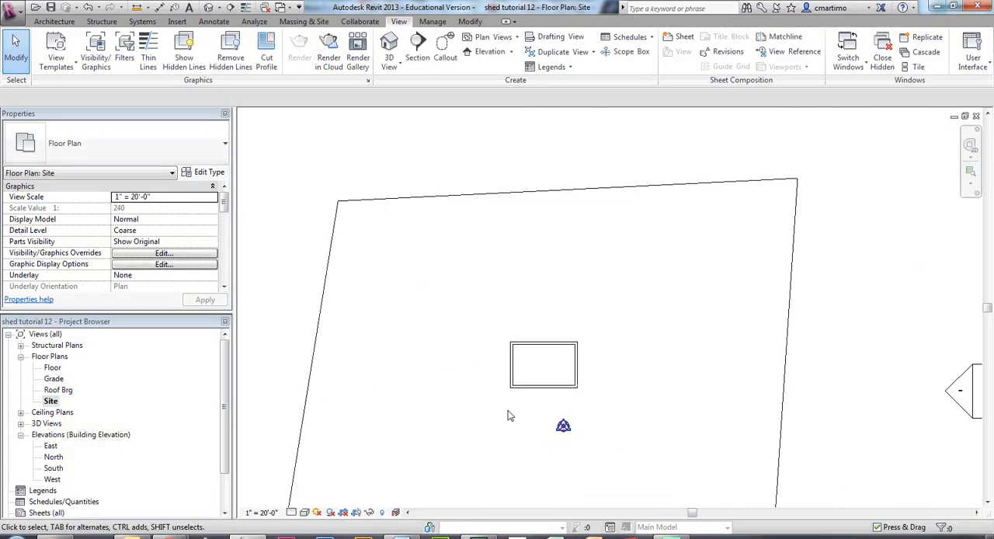
# - Place three RPC Tree - Deciduous Red Maple - 30' components in a vertical row about 23' 6" left of the shed
pyautogui.click(58, 22)
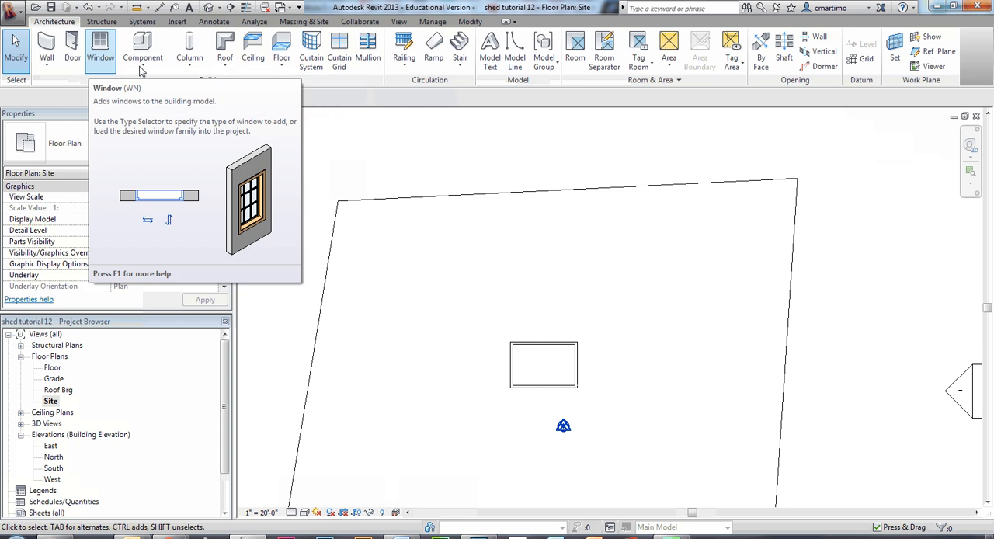
pyautogui.click(143, 63)
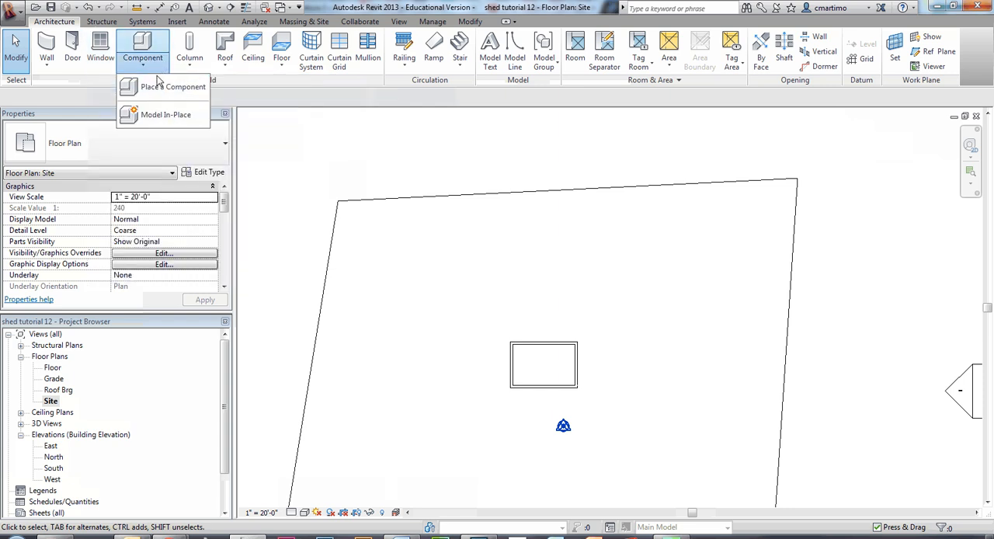
pyautogui.click(160, 88)
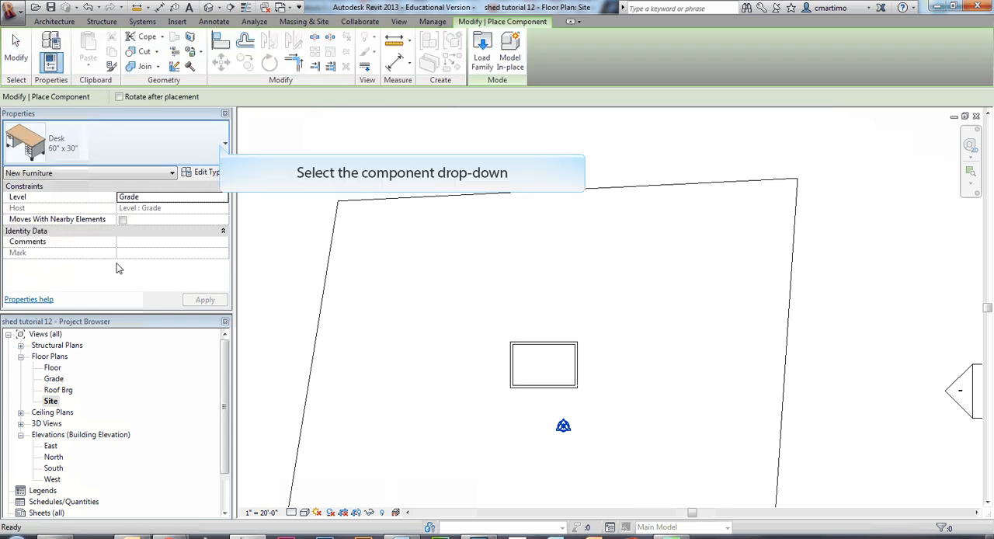
pyautogui.click(222, 147)
pyautogui.moveTo(224, 247); pyautogui.dragTo(221, 314)
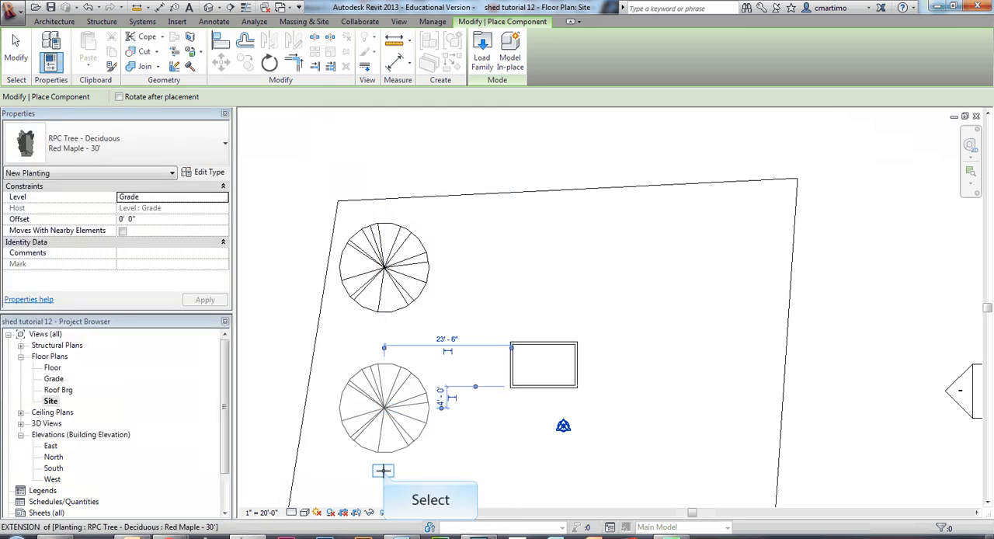
pyautogui.moveTo(394, 458); pyautogui.dragTo(411, 285, button='middle')
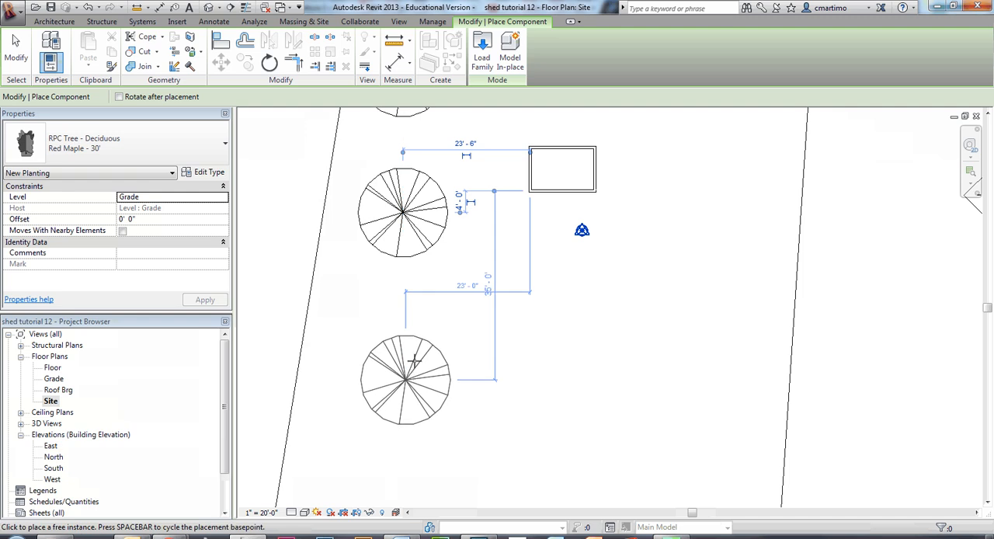
pyautogui.click(404, 363)
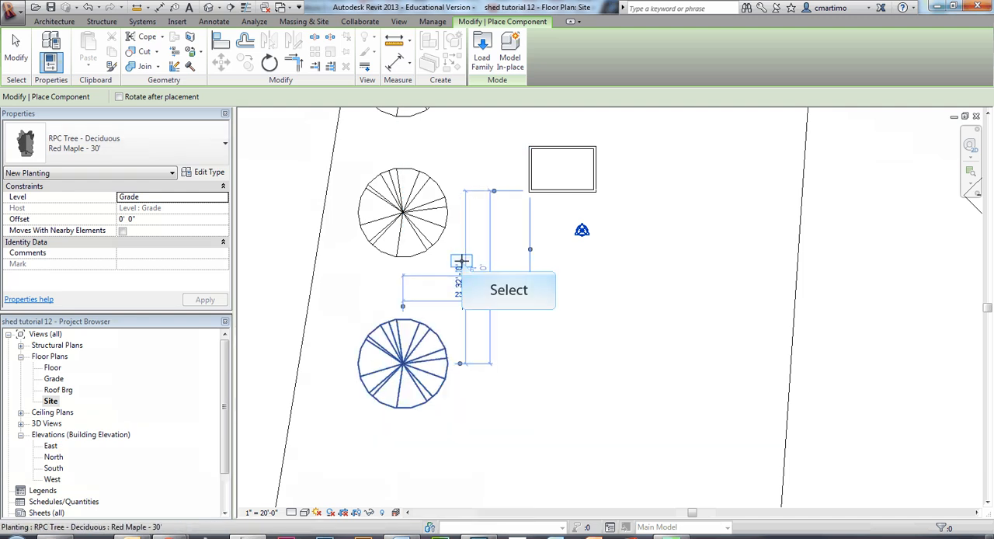
pyautogui.moveTo(470, 271); pyautogui.dragTo(410, 423, button='middle')
pyautogui.press('Escape')
pyautogui.press('Escape')
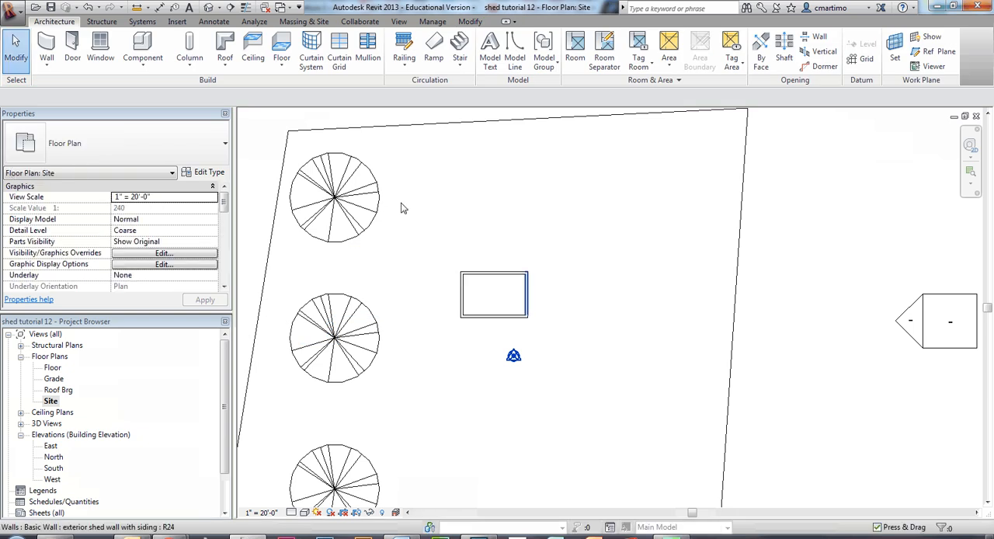
# - Open the plan view of the Floor level, framed on the shed walls
pyautogui.scroll(3, 524, 307)
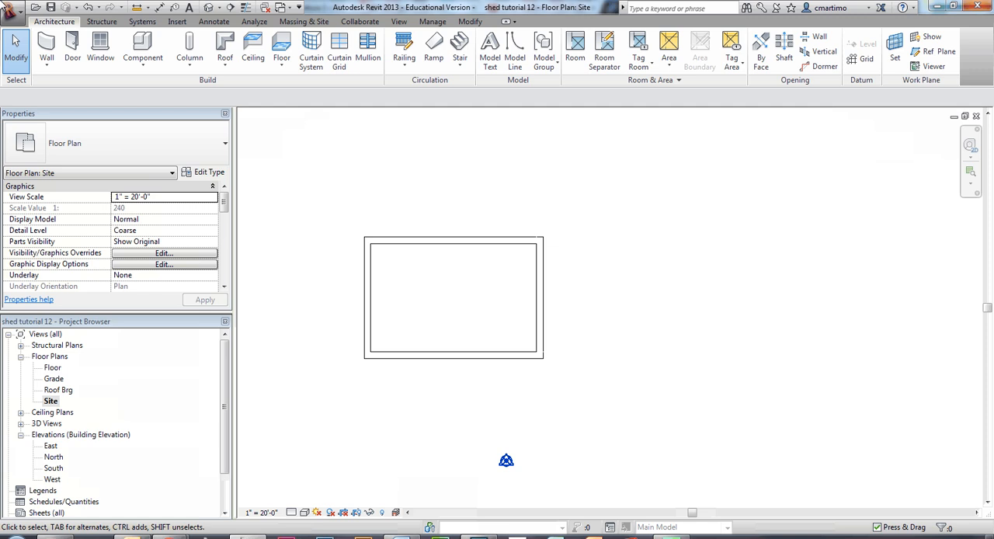
pyautogui.doubleClick(52, 368)
pyautogui.doubleClick(50, 368)
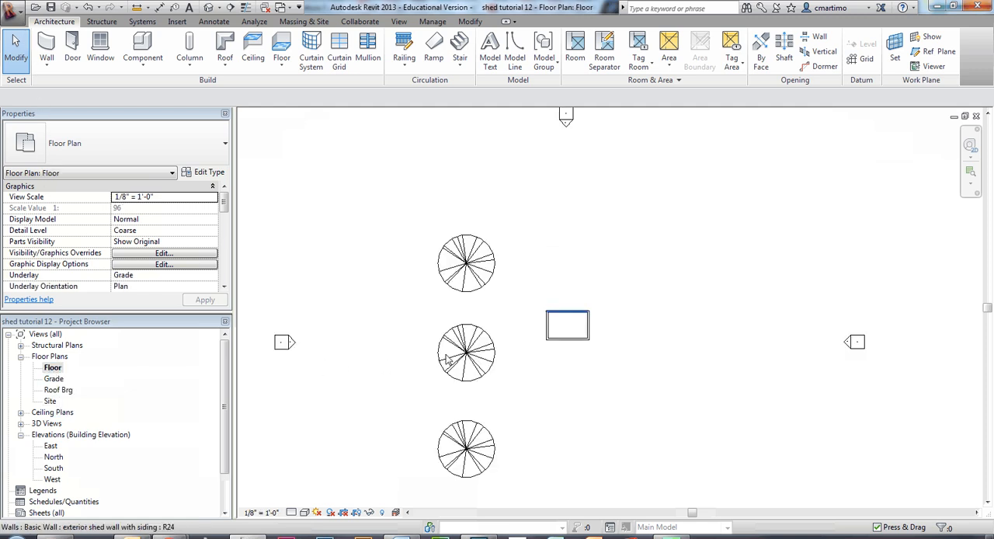
pyautogui.scroll(6, 571, 321)
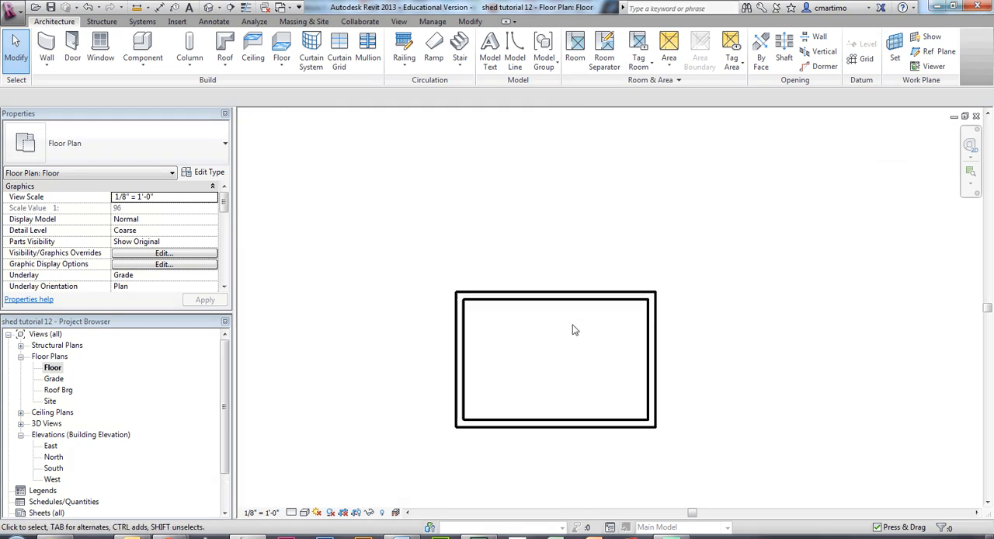
pyautogui.moveTo(579, 381); pyautogui.dragTo(517, 361, button='middle')
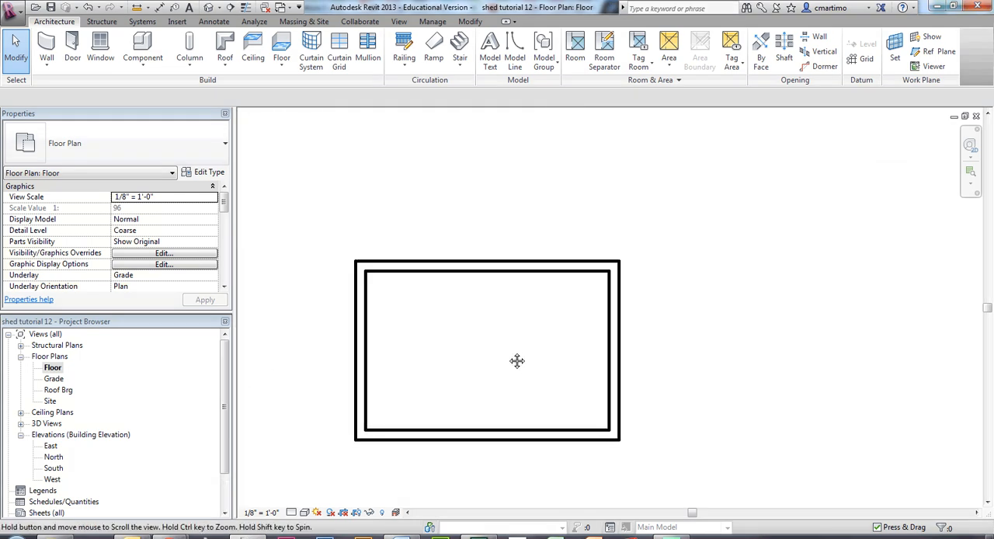
# - Turn on Thin Lines for displaying the shed walls
pyautogui.click(398, 22)
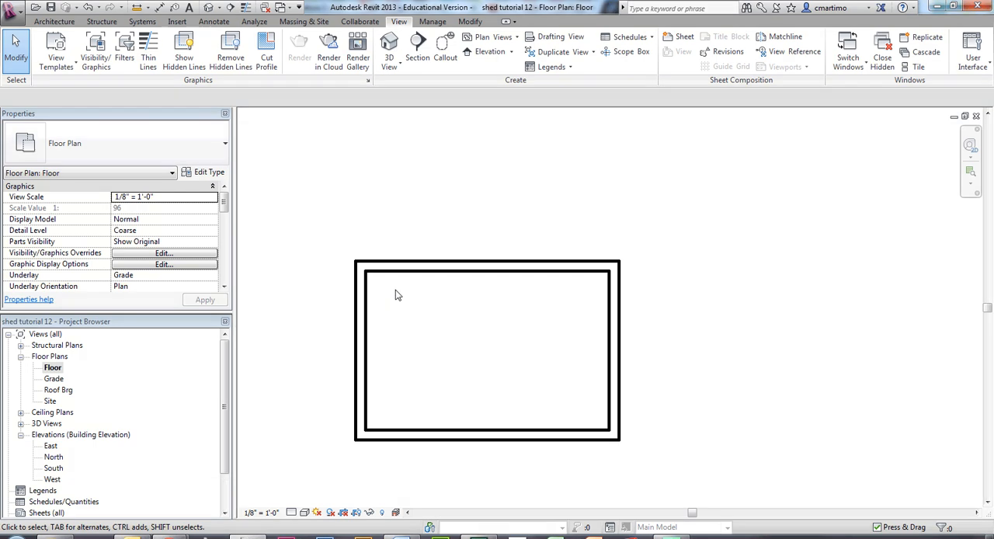
pyautogui.scroll(3, 404, 284)
pyautogui.moveTo(515, 355); pyautogui.dragTo(467, 286, button='middle')
pyautogui.scroll(-1, 467, 287)
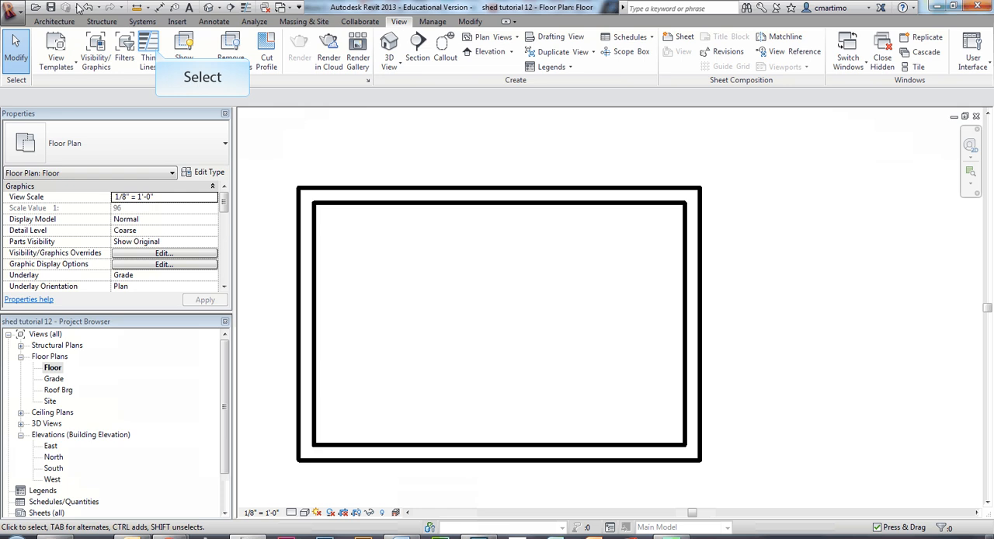
pyautogui.click(148, 53)
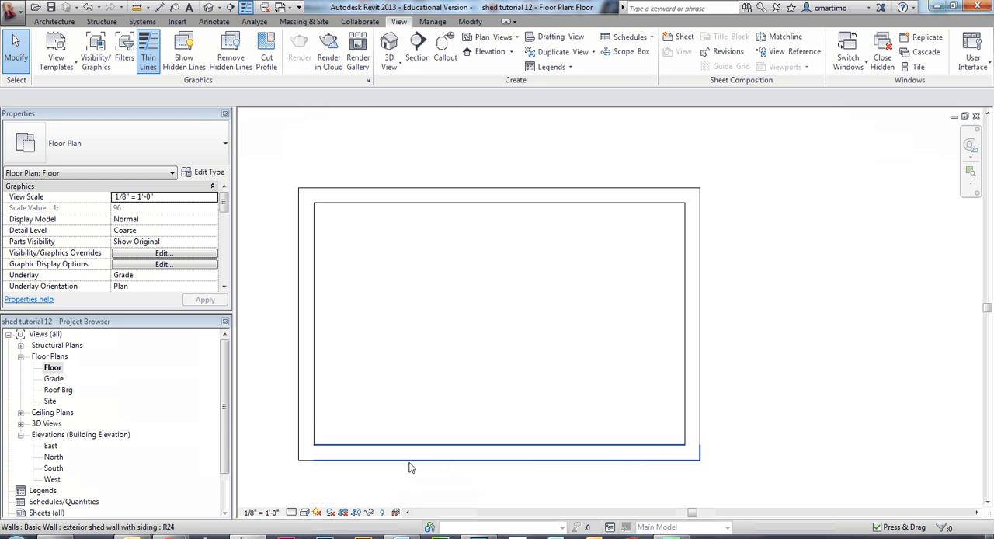
# - Set the Floor plan's detail level to Fine and inspect the wall layers at the shed's lower-left corner
pyautogui.click(291, 513)
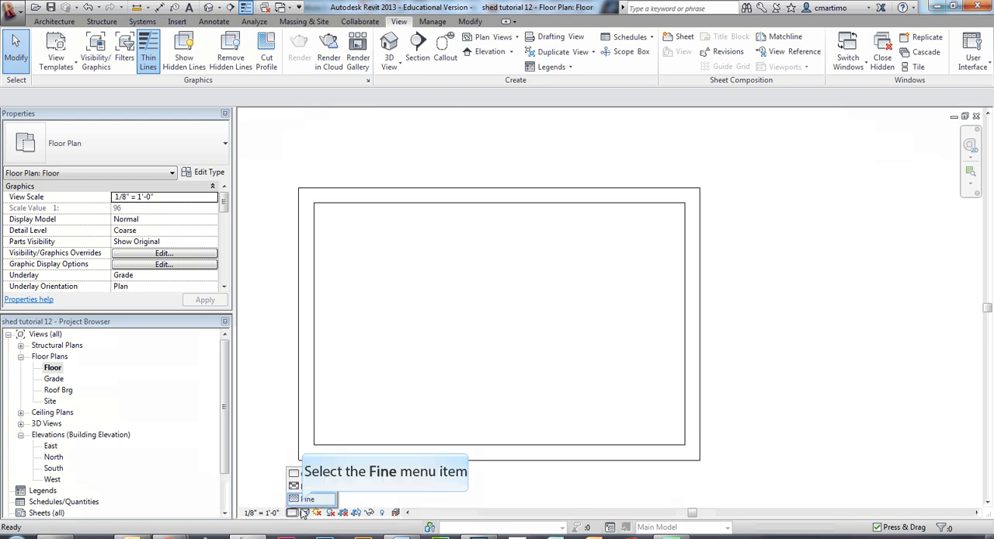
pyautogui.click(305, 501)
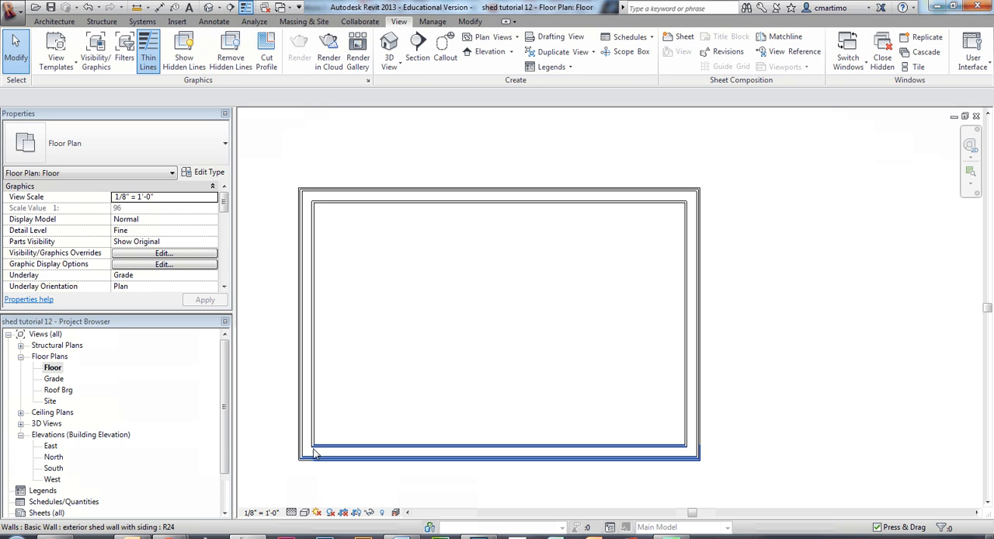
pyautogui.scroll(3, 309, 466)
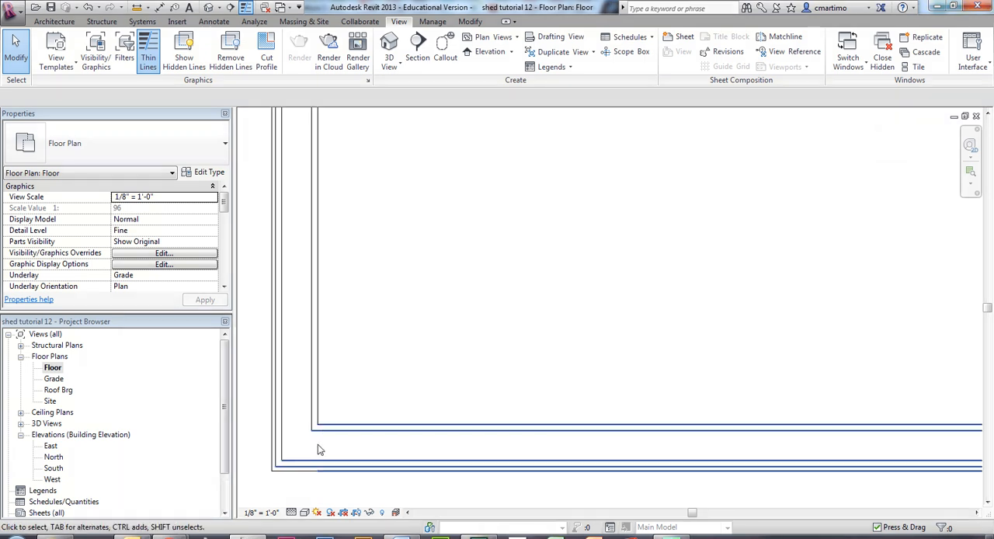
pyautogui.moveTo(616, 250); pyautogui.dragTo(421, 338, button='middle')
pyautogui.scroll(-3, 422, 337)
pyautogui.moveTo(508, 217); pyautogui.dragTo(453, 343, button='middle')
pyautogui.scroll(-1, 490, 302)
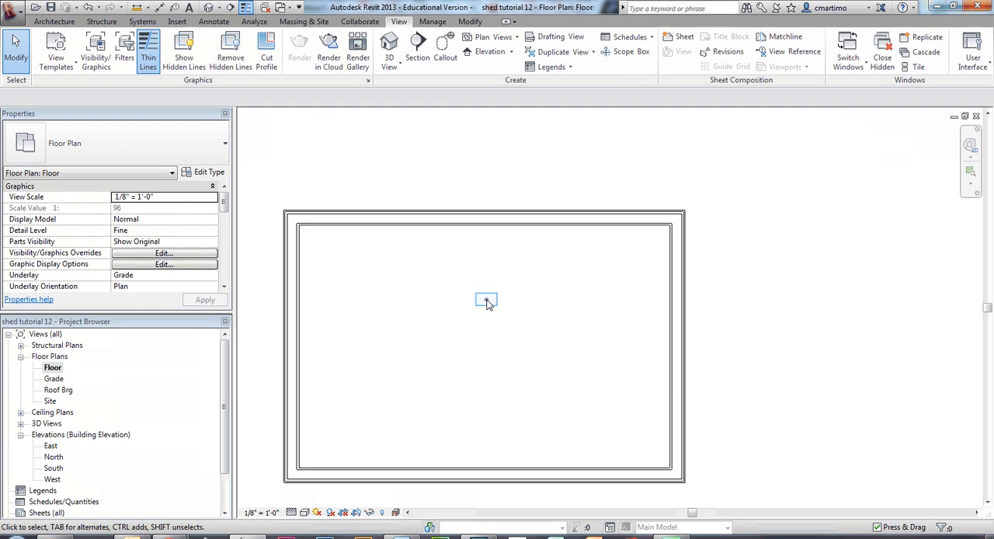
# - Start an architectural floor on the Floor level using the Wood Joist 10" - Wood Finish type
pyautogui.moveTo(489, 303); pyautogui.dragTo(500, 235, button='middle')
pyautogui.click(54, 22)
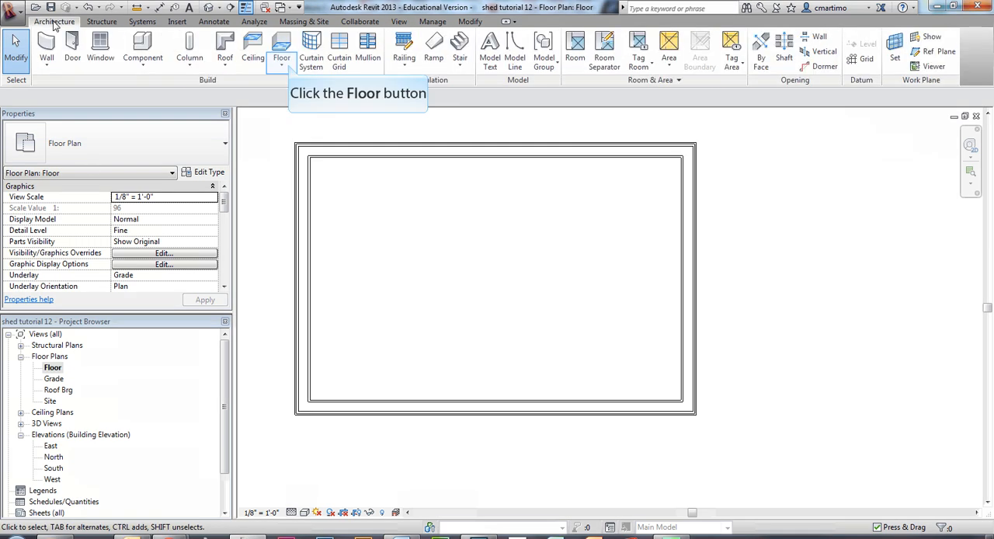
pyautogui.click(282, 66)
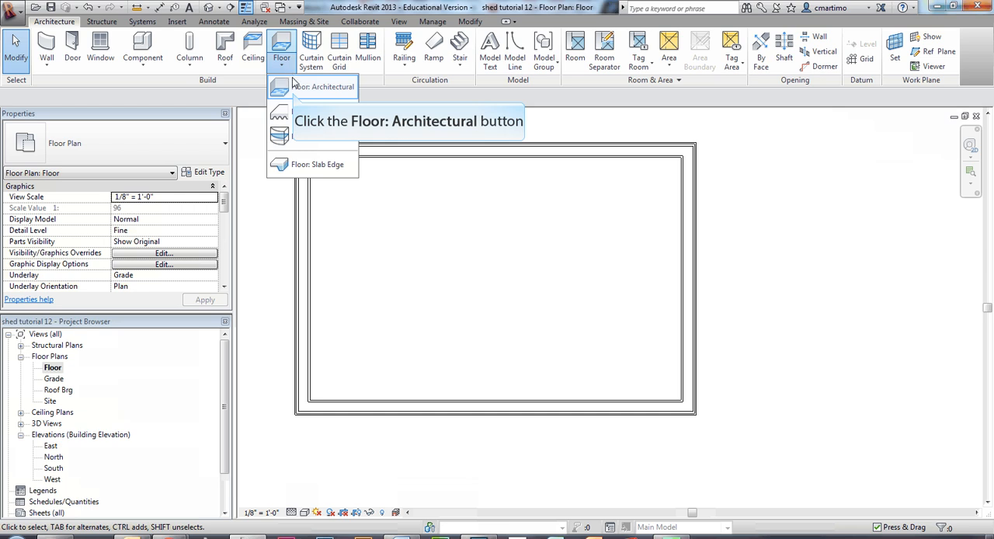
pyautogui.click(294, 90)
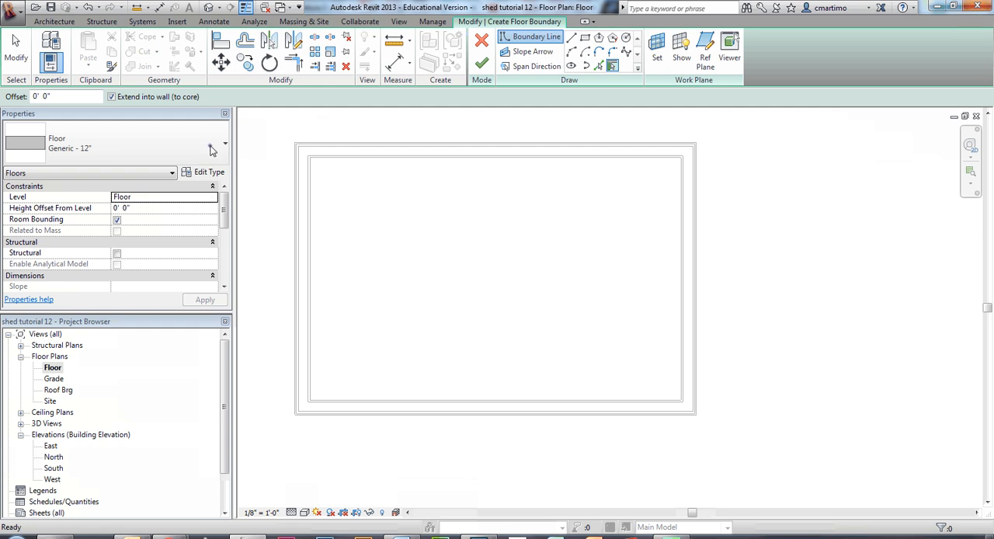
pyautogui.click(212, 150)
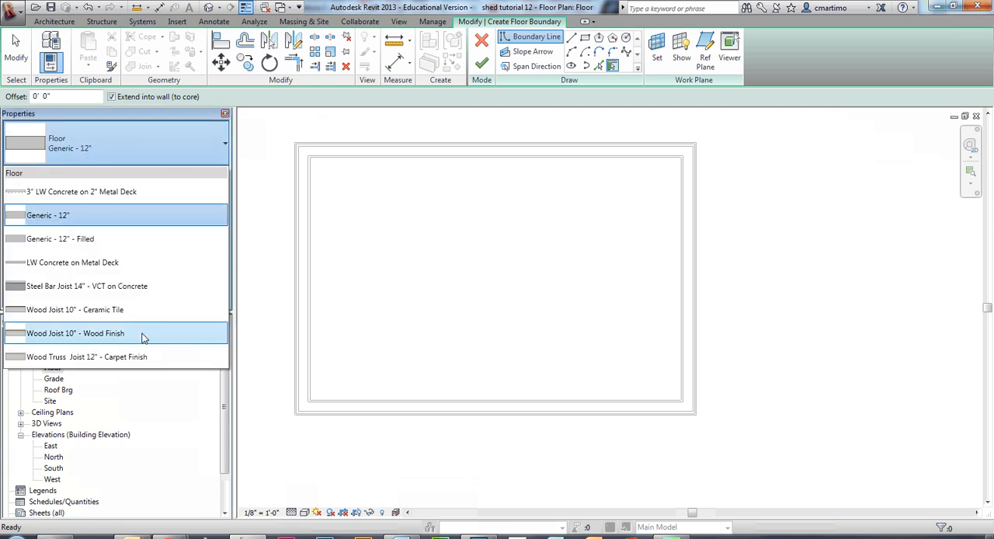
pyautogui.moveTo(143, 337)
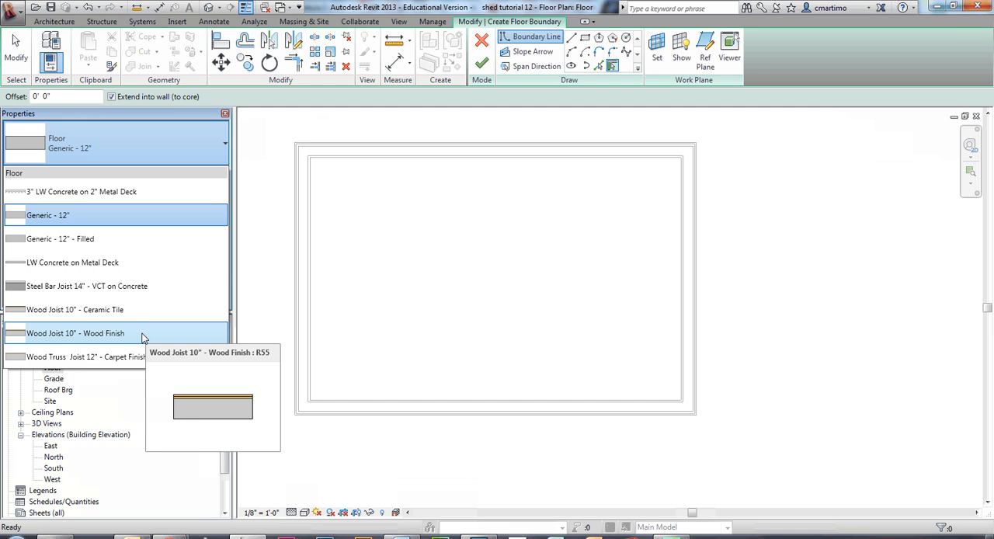
pyautogui.click(143, 337)
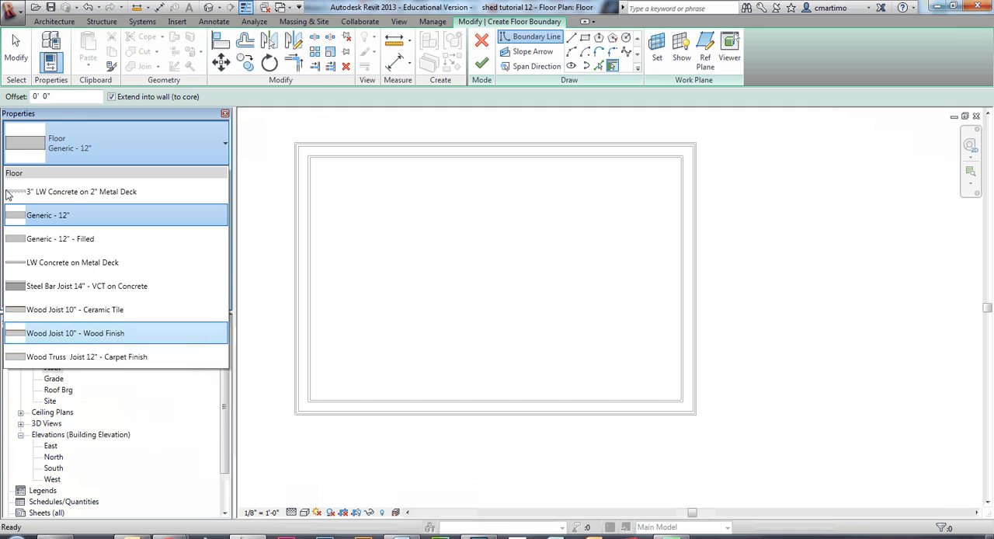
pyautogui.click(53, 336)
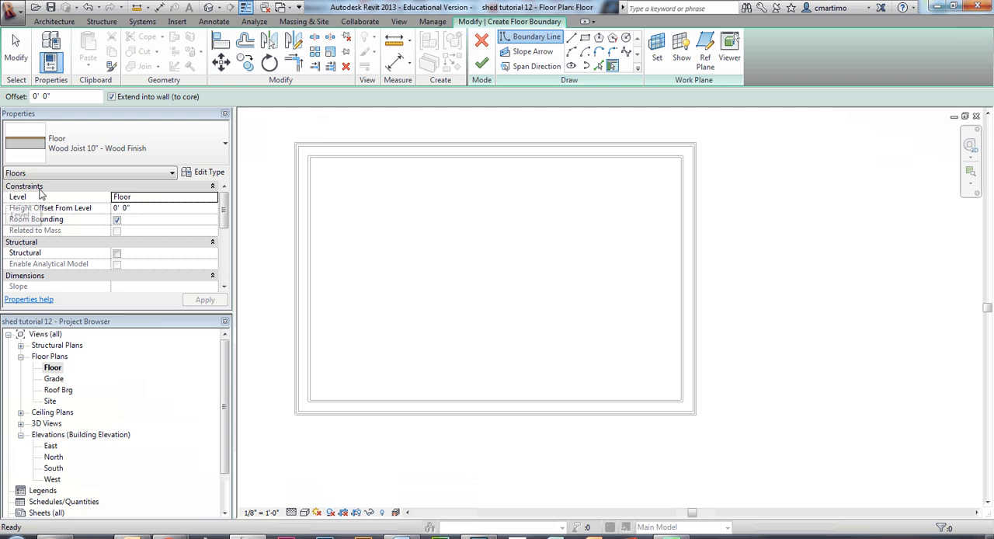
# - Duplicate the floor type under the name Wood Joist 10" - Wood Finish plywood
pyautogui.click(207, 172)
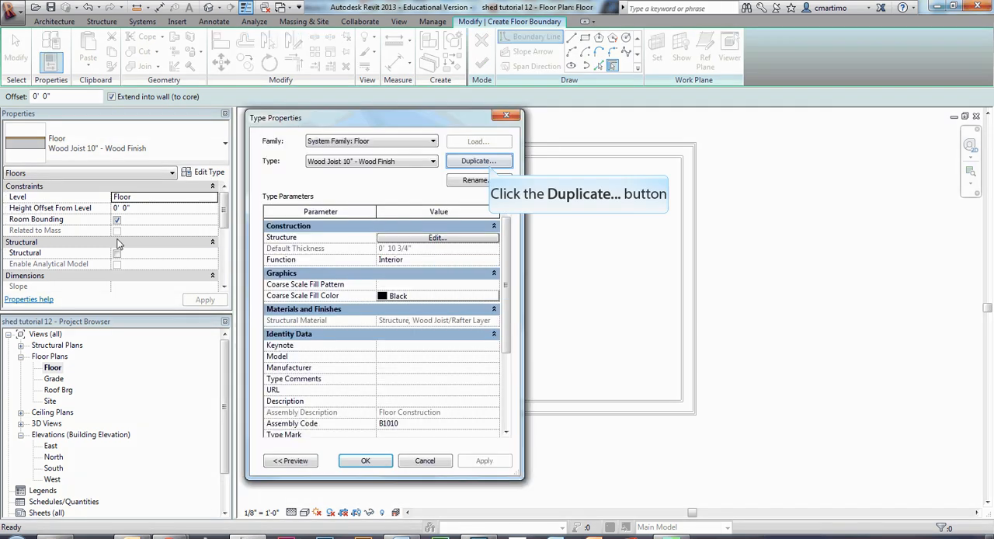
pyautogui.click(478, 161)
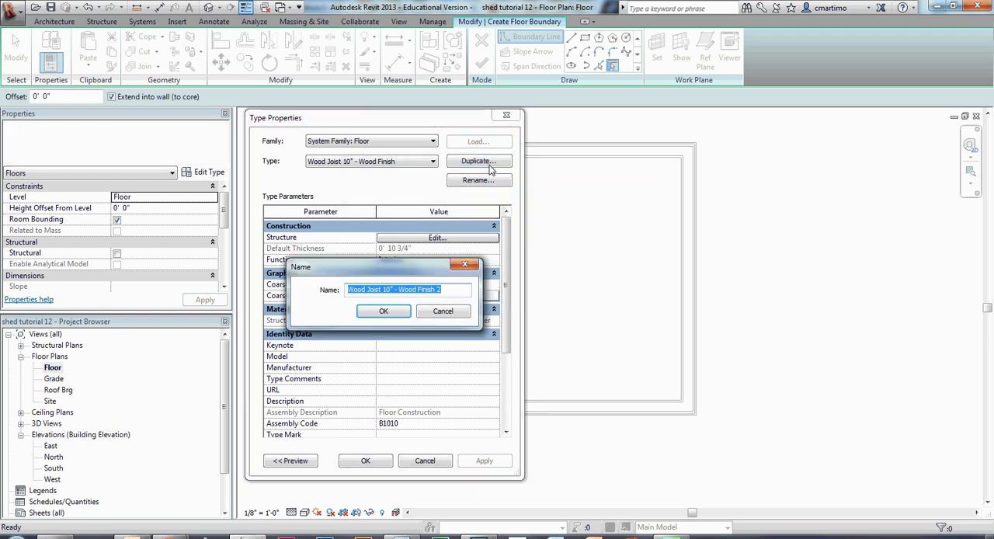
pyautogui.press('End')
pyautogui.press('BackSpace')
pyautogui.press('BackSpace')
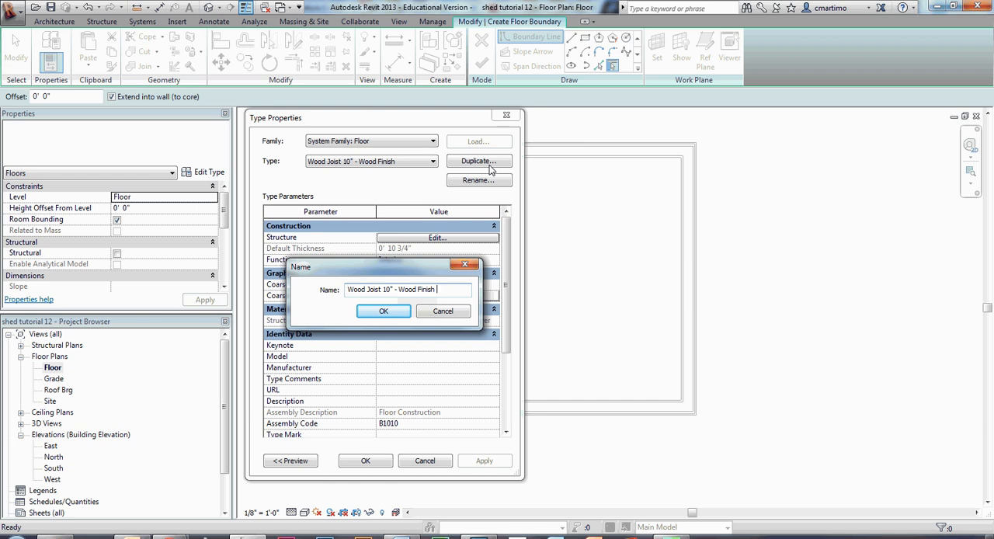
pyautogui.write('plysoo')
pyautogui.press('BackSpace')
pyautogui.write('wood')
pyautogui.click(389, 311)
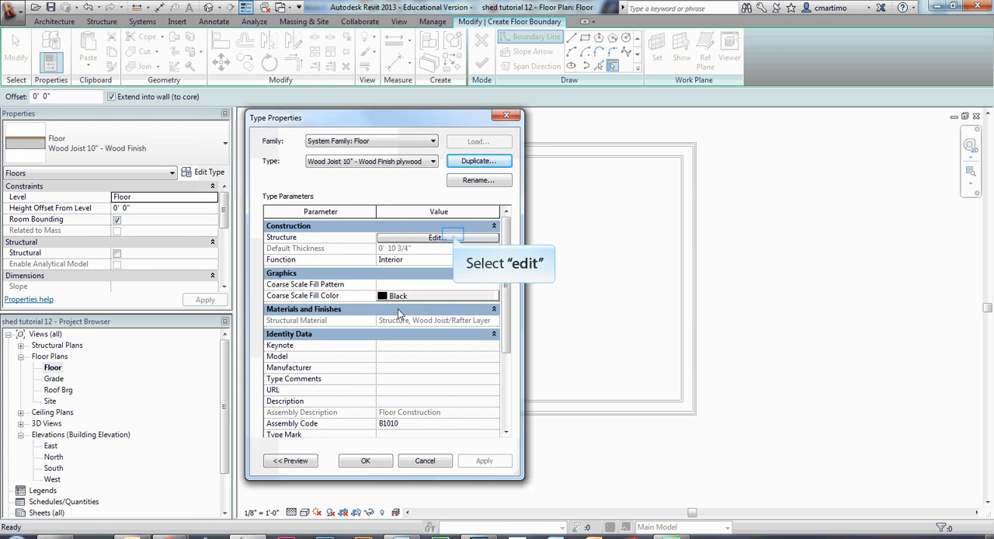
# - Set the thickness of the new floor type's joist structure layer to 7.5"
pyautogui.click(455, 238)
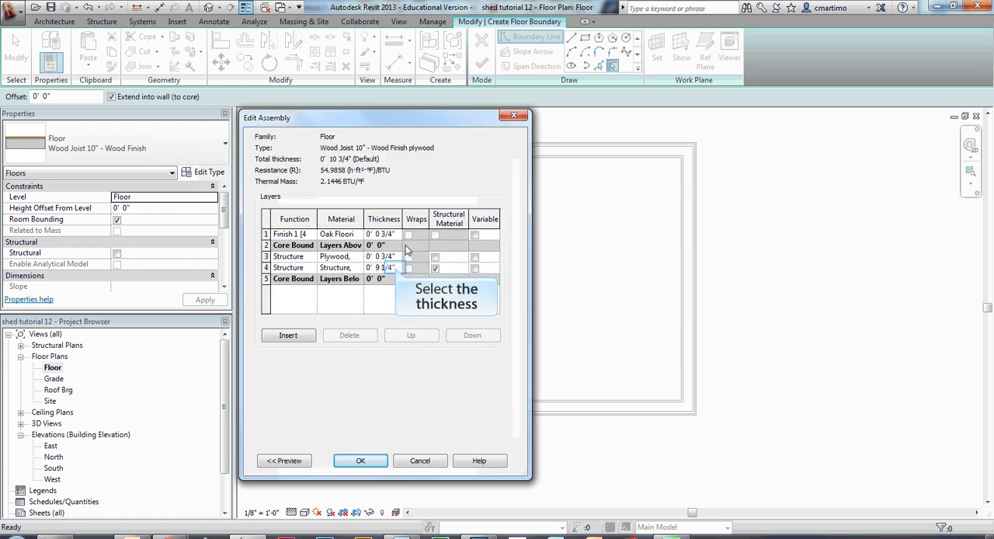
pyautogui.click(394, 267)
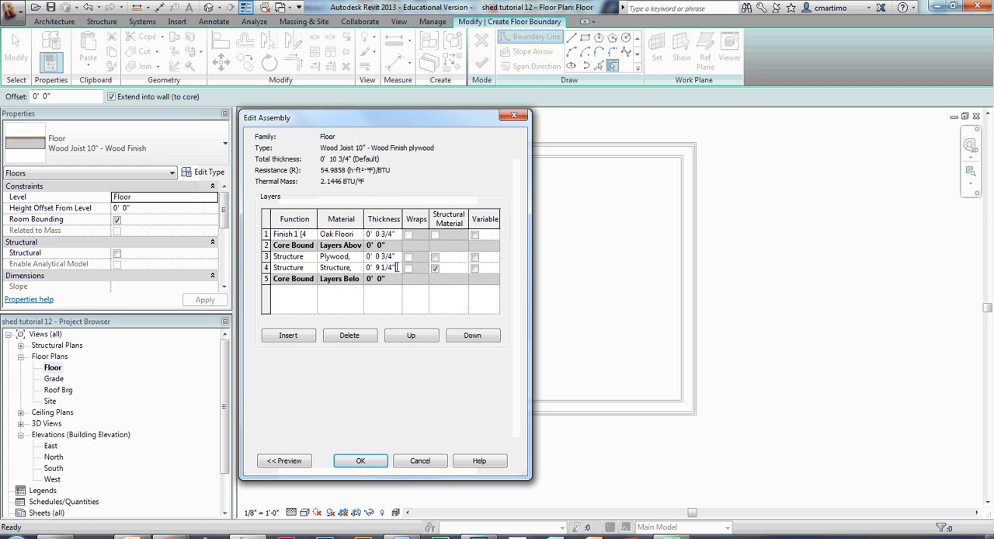
pyautogui.moveTo(399, 267); pyautogui.dragTo(282, 272)
pyautogui.write('7.5"')
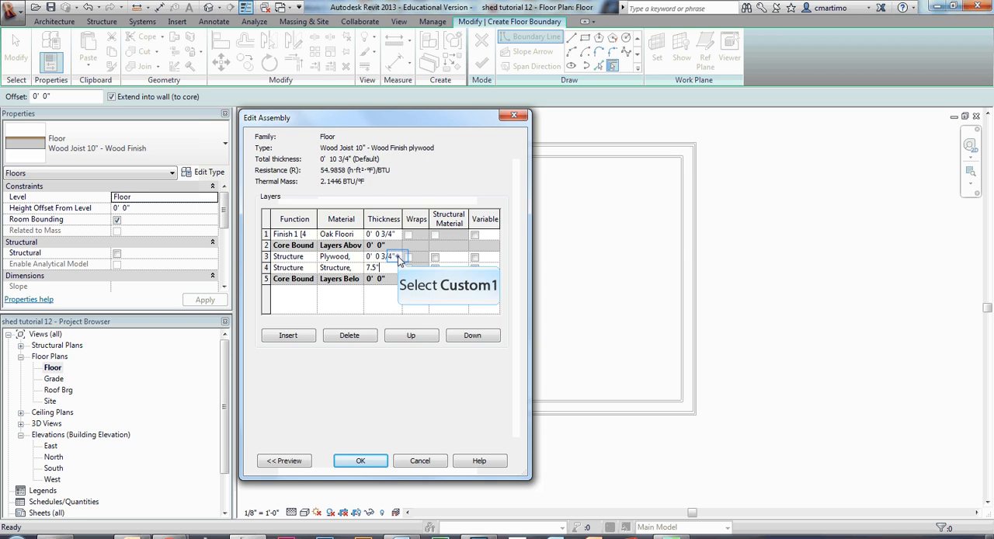
pyautogui.click(397, 256)
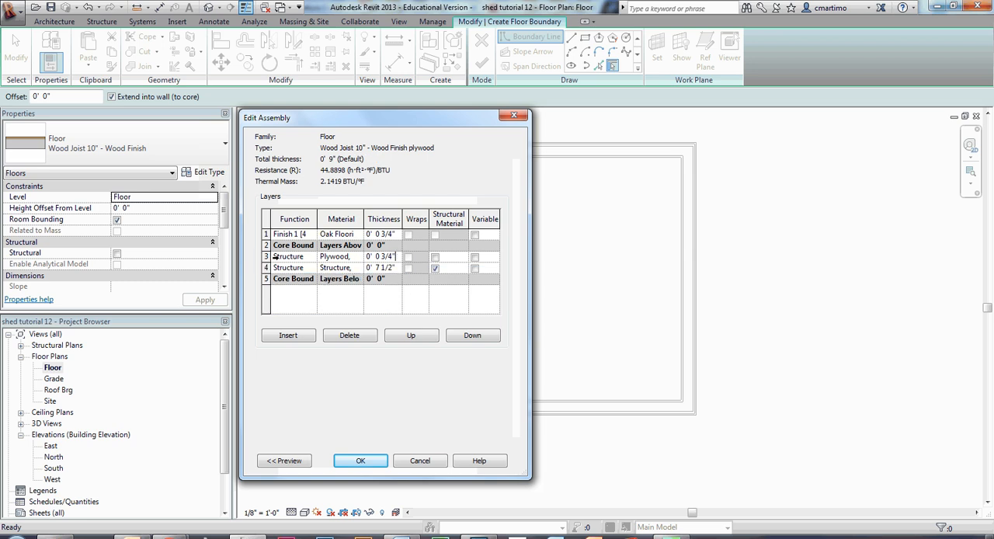
# - Move the plywood layer above the upper core boundary and delete the oak flooring finish layer
pyautogui.click(266, 259)
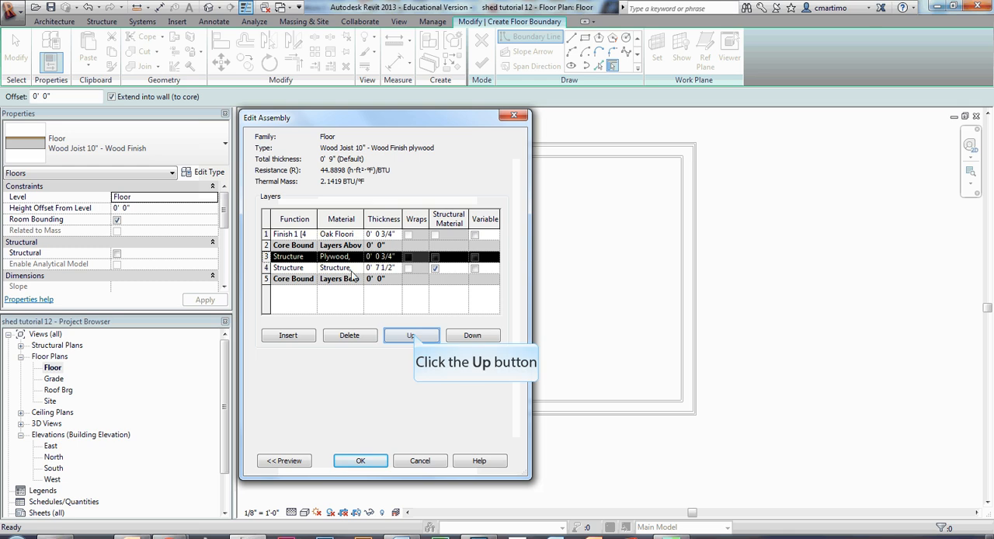
pyautogui.click(412, 335)
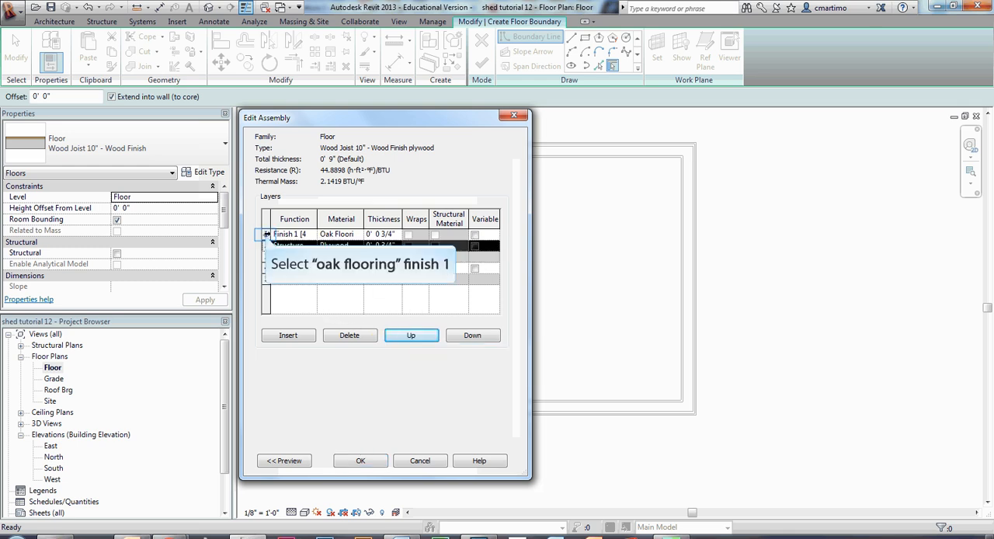
pyautogui.click(266, 234)
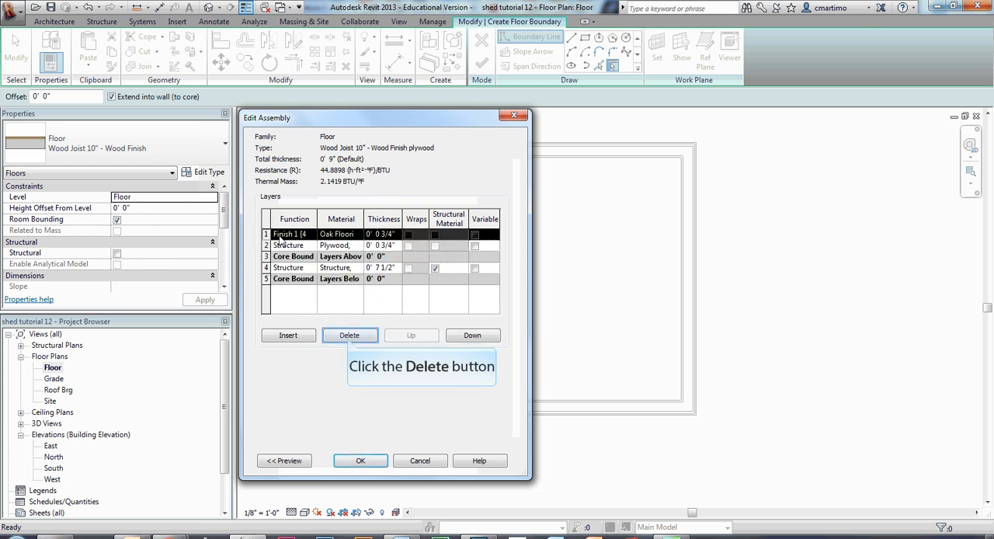
pyautogui.click(349, 337)
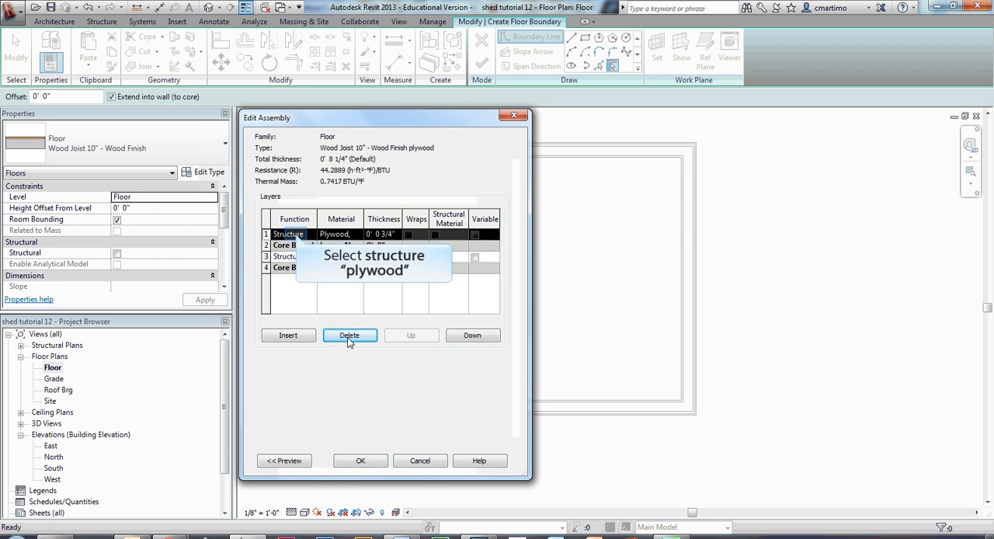
# - Set the plywood layer's function to Finish 1 [4] and accept the floor assembly and type changes
pyautogui.click(297, 237)
pyautogui.click(310, 234)
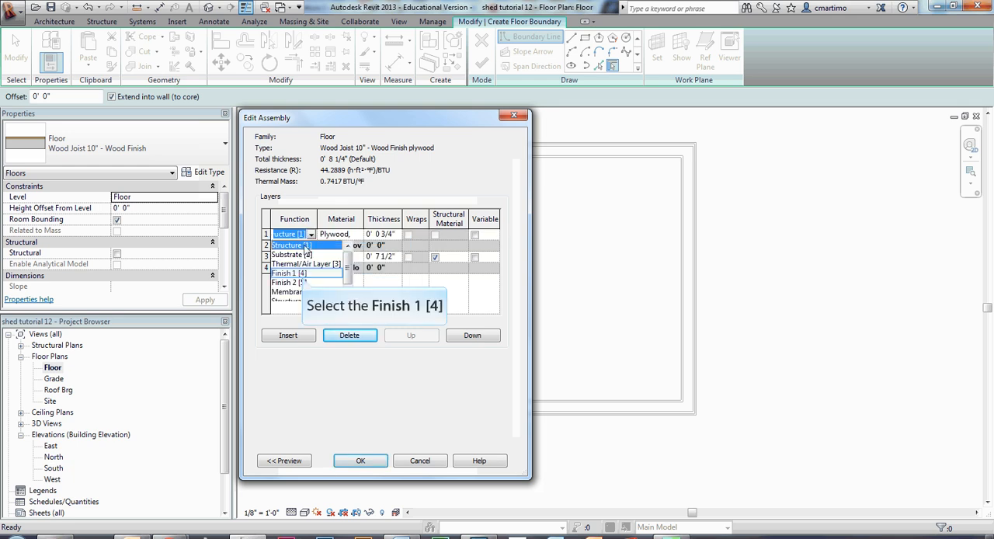
pyautogui.click(302, 273)
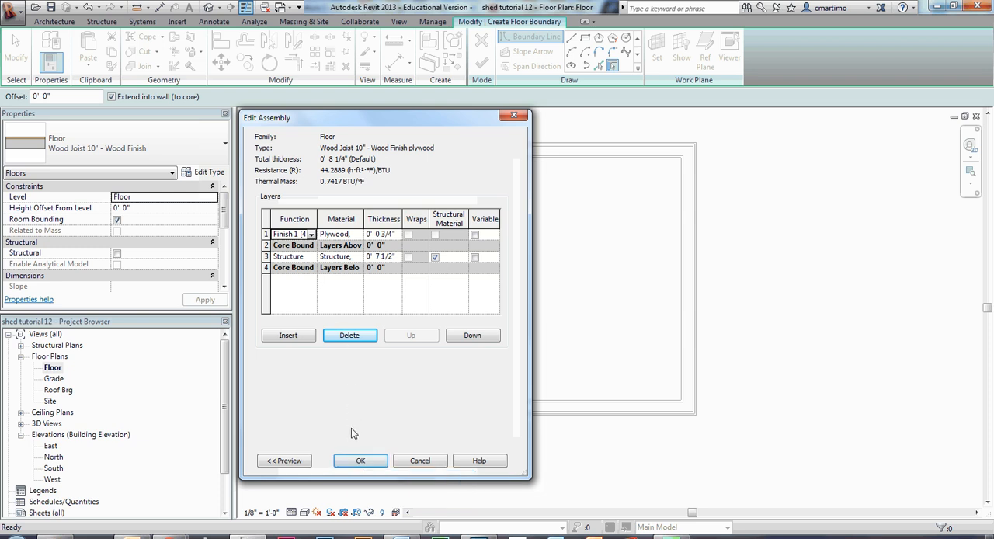
pyautogui.click(357, 460)
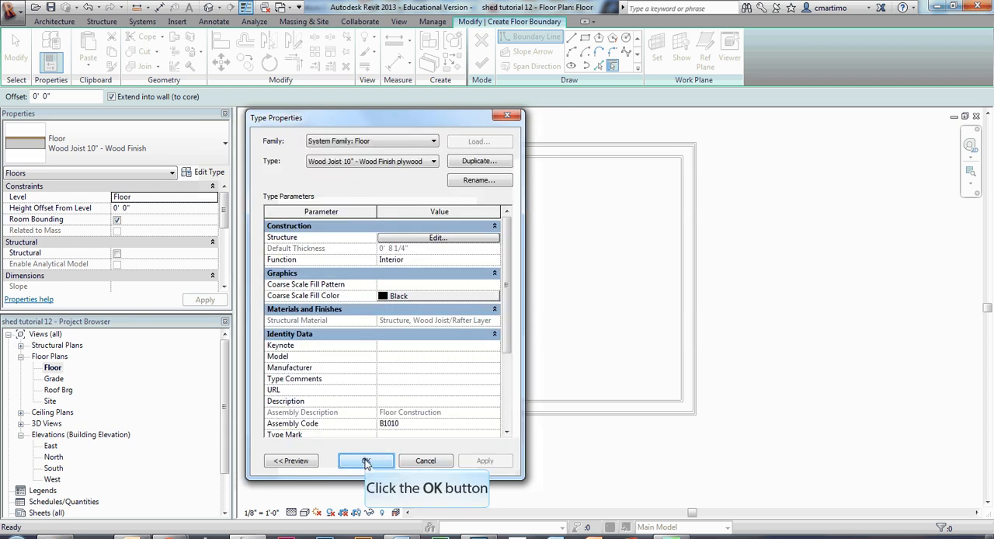
pyautogui.click(366, 461)
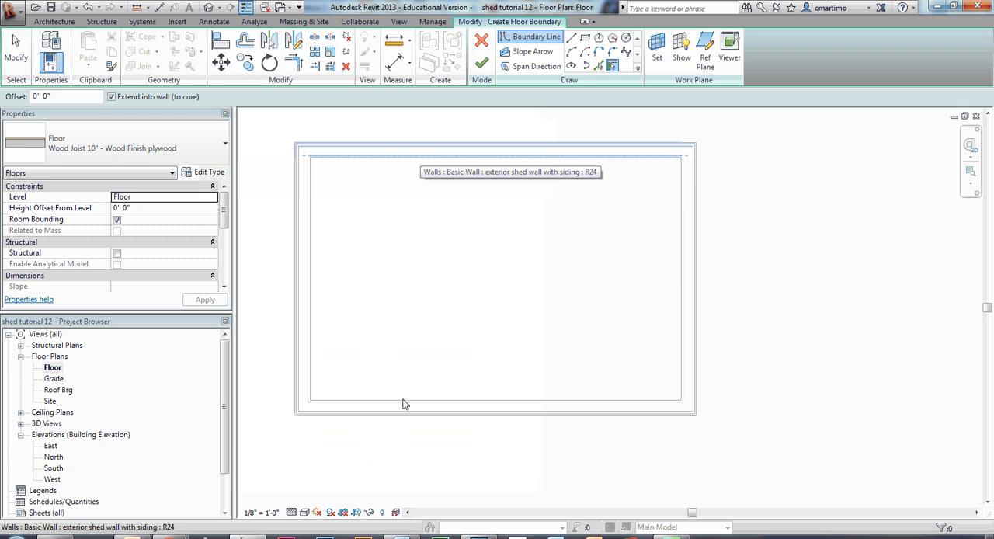
# - Create the floor boundary from the whole chain of shed walls, finish the floor, and deselect it
pyautogui.press('Tab')
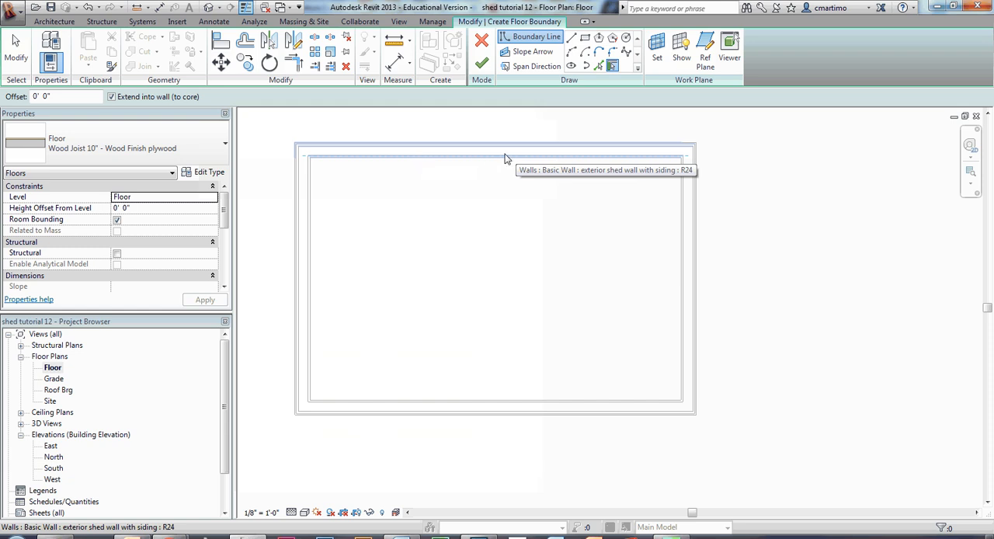
pyautogui.press('Tab')
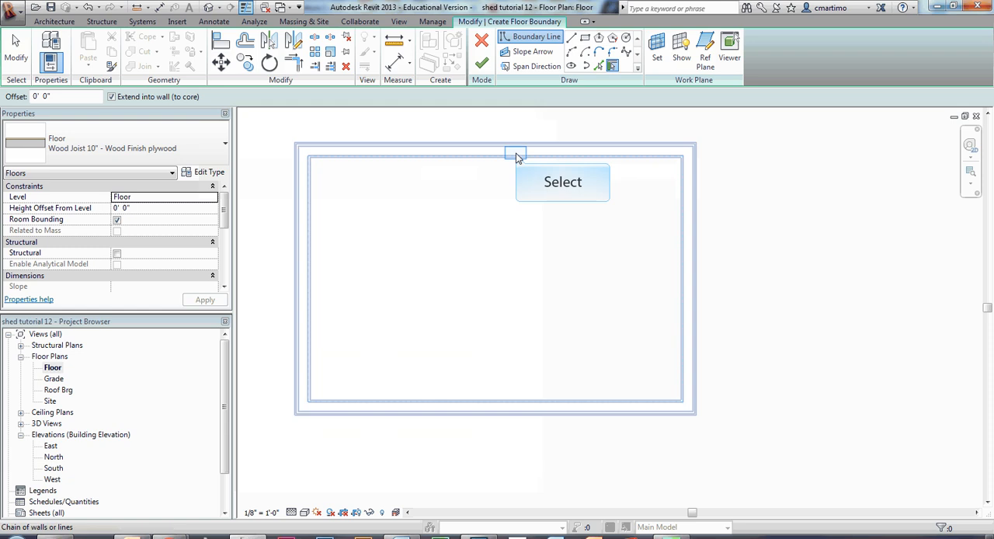
pyautogui.click(517, 157)
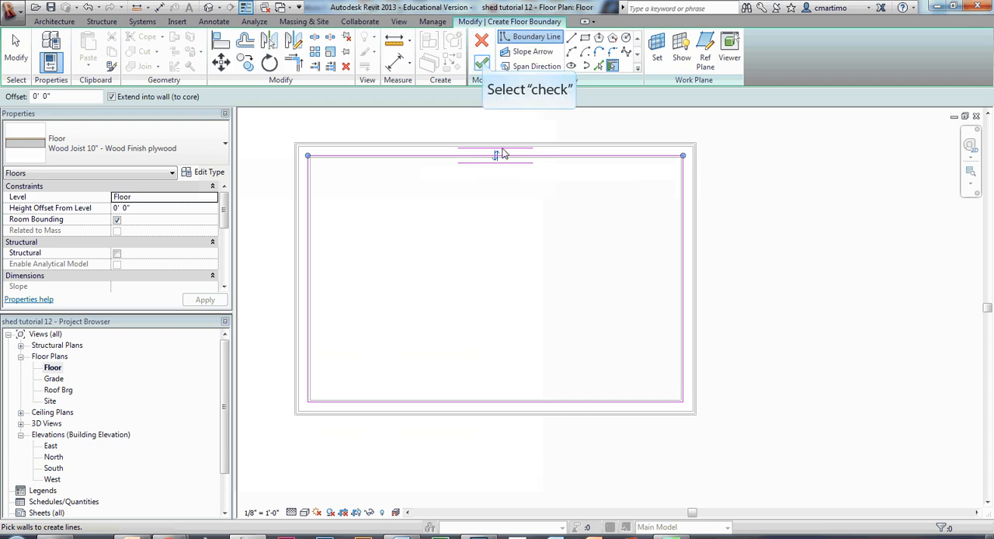
pyautogui.click(482, 65)
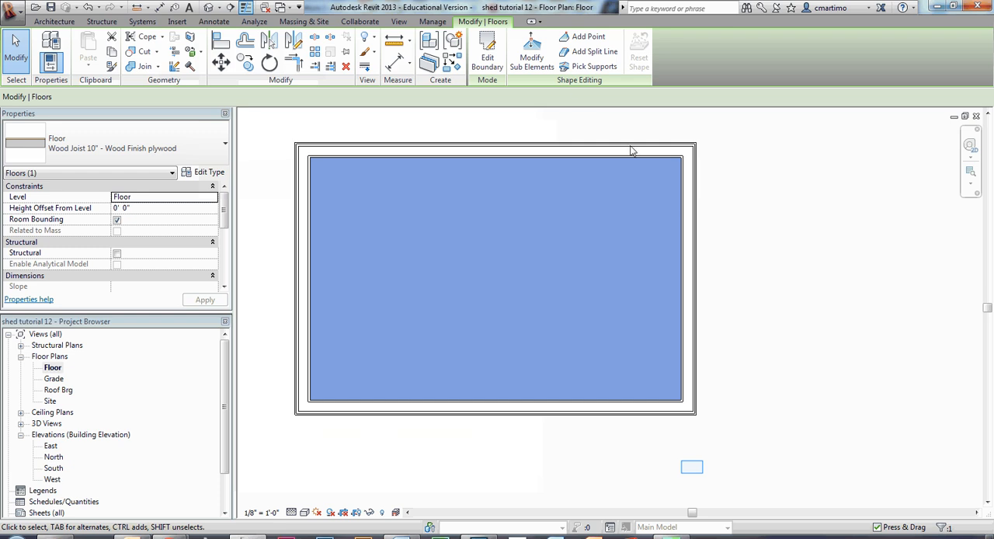
pyautogui.click(692, 467)
# - Start a new architectural floor beside the shed using the Wood Joist 10" - Wood Finish plywood type
pyautogui.moveTo(776, 299); pyautogui.dragTo(646, 308, button='middle')
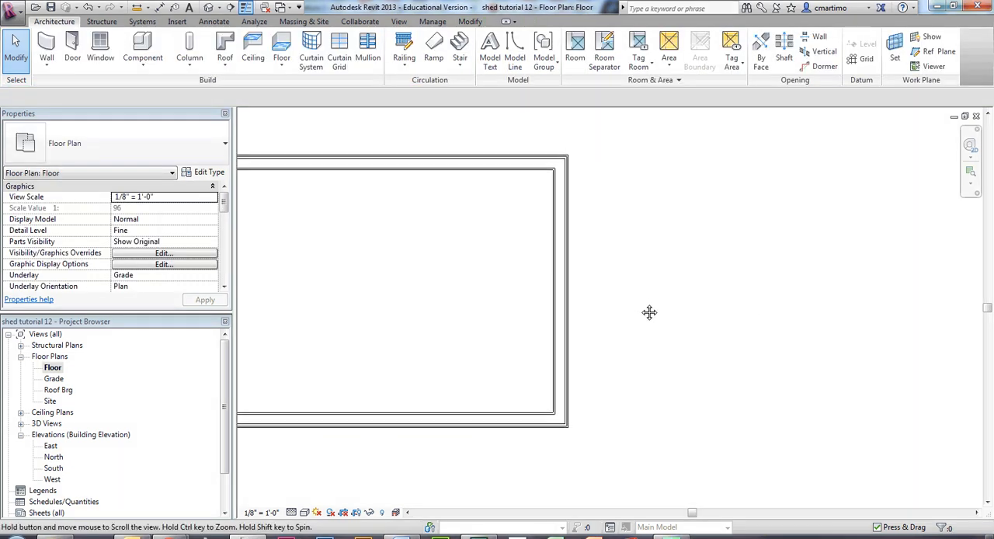
pyautogui.scroll(-2, 639, 309)
pyautogui.moveTo(659, 347); pyautogui.dragTo(523, 362, button='middle')
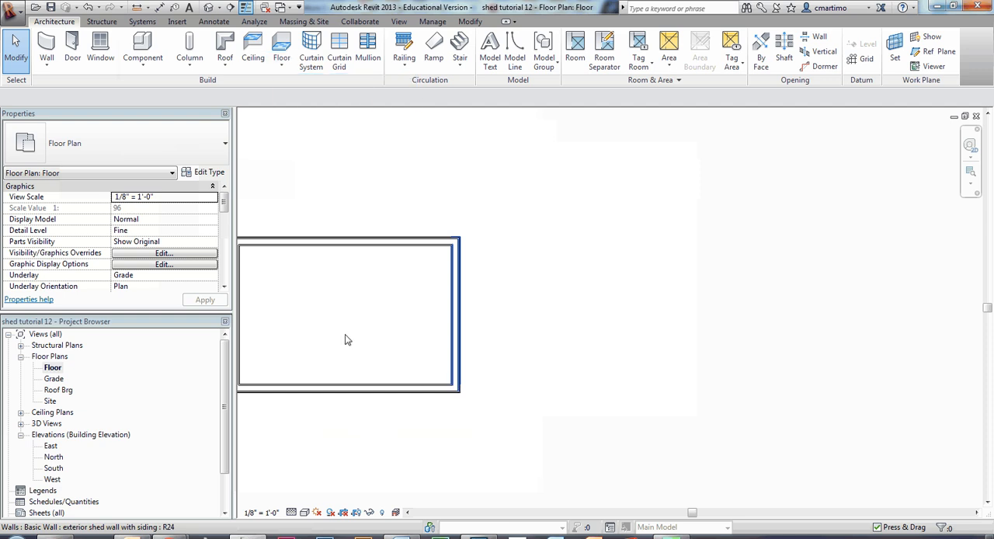
pyautogui.click(282, 67)
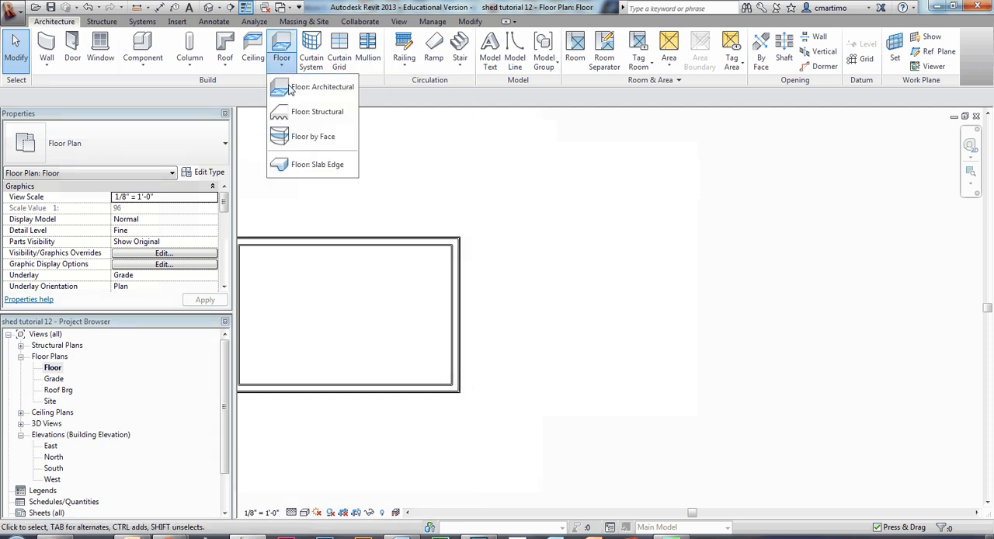
pyautogui.click(291, 87)
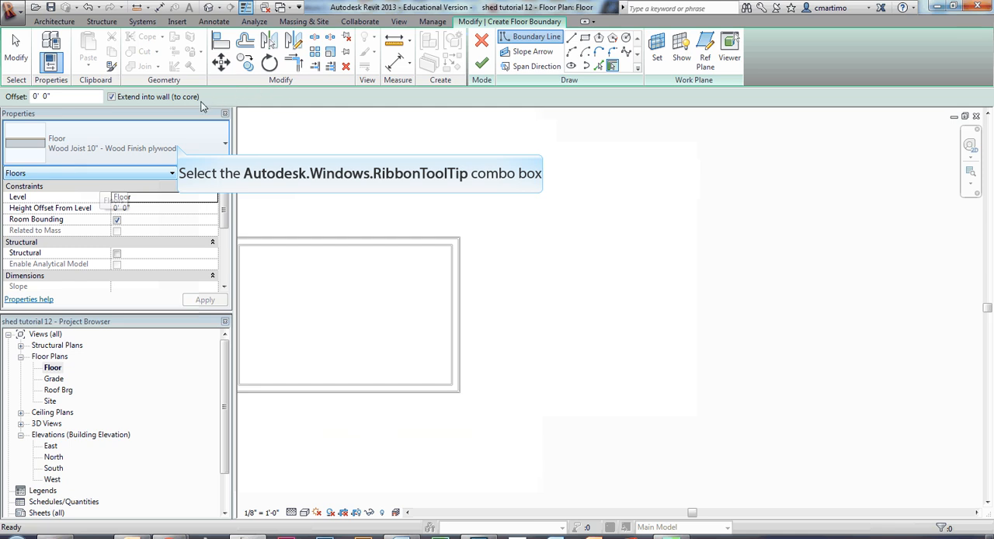
pyautogui.click(177, 148)
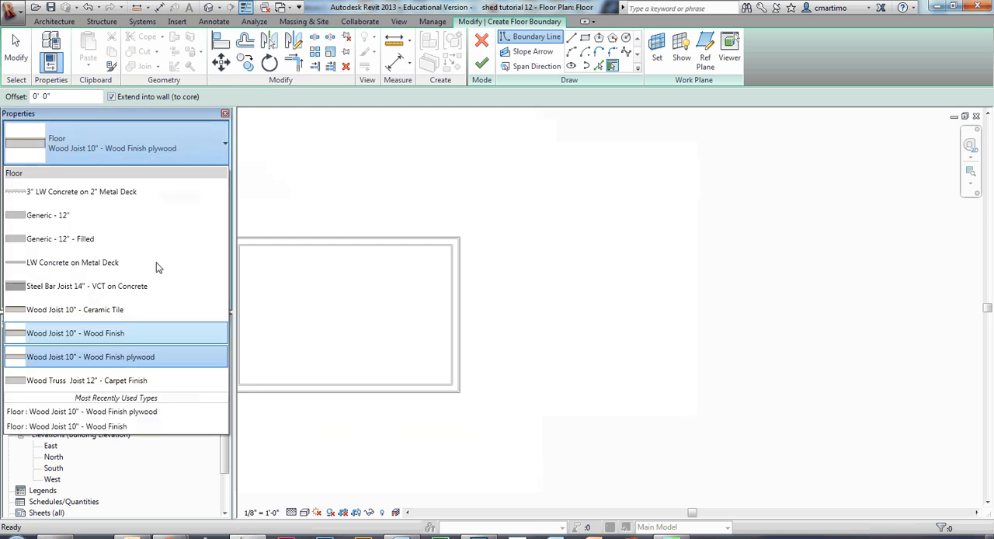
pyautogui.click(145, 358)
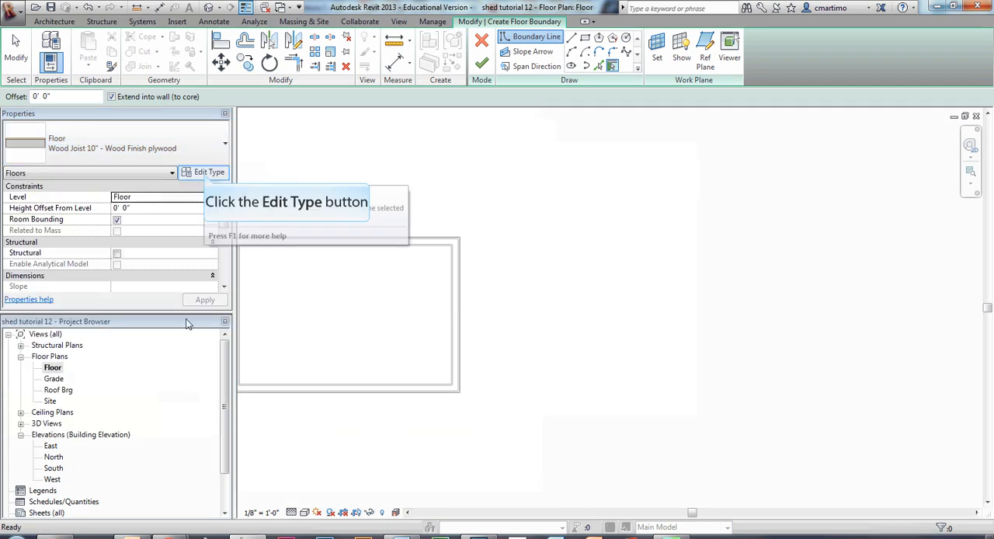
# - Duplicate the floor type under the name Wood Joist 8" decking
pyautogui.click(206, 173)
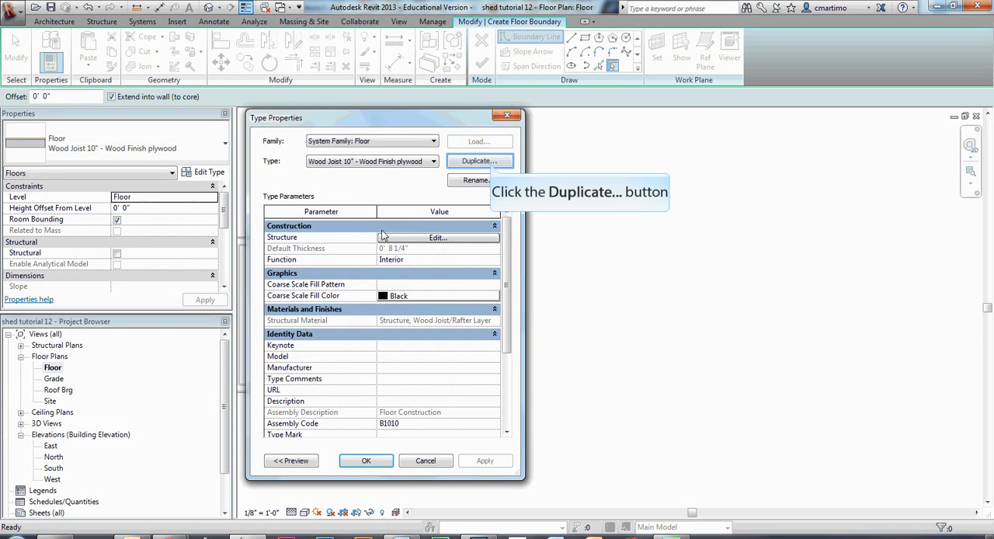
pyautogui.click(492, 163)
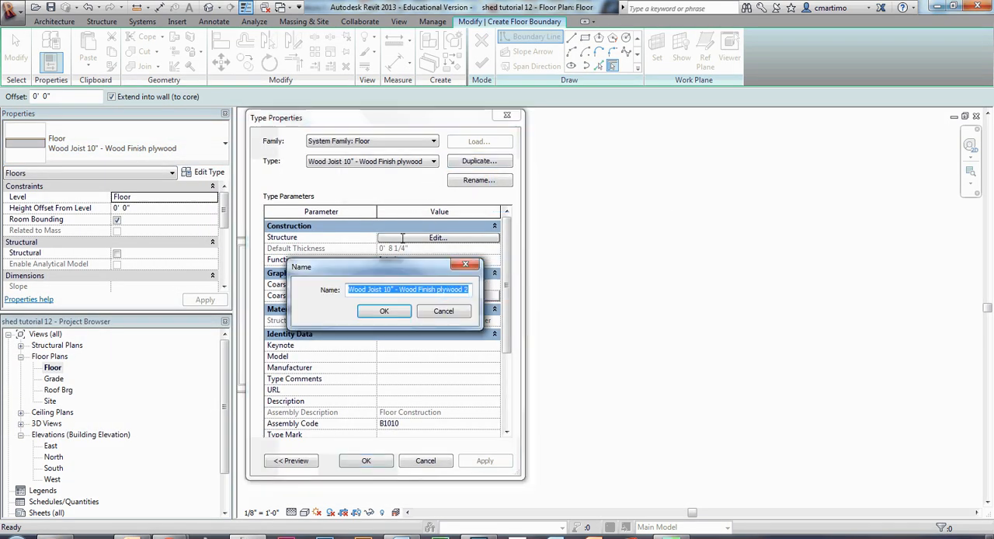
pyautogui.moveTo(397, 290); pyautogui.dragTo(528, 295)
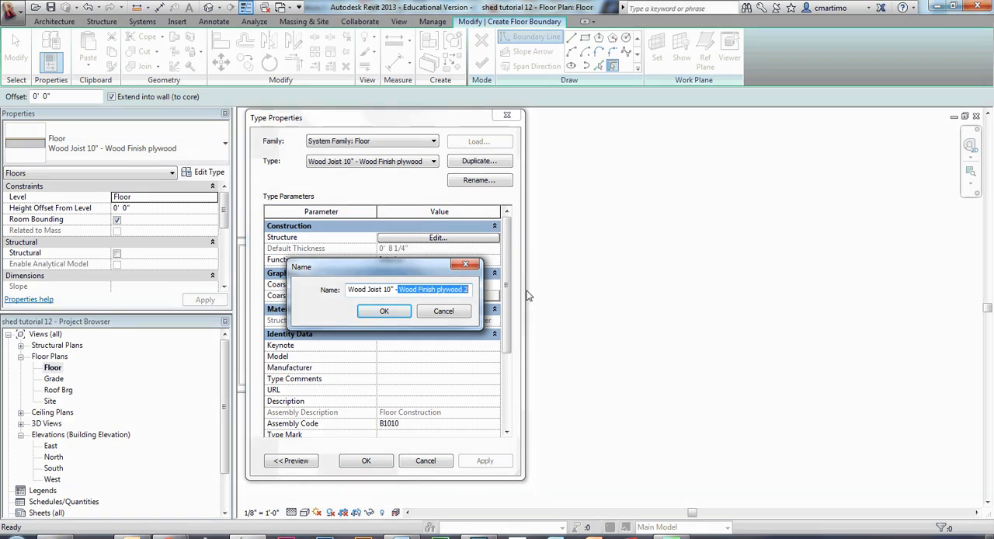
pyautogui.press('BackSpace')
pyautogui.press('BackSpace')
pyautogui.press('BackSpace')
pyautogui.press('BackSpace')
pyautogui.press('BackSpace')
pyautogui.press('BackSpace')
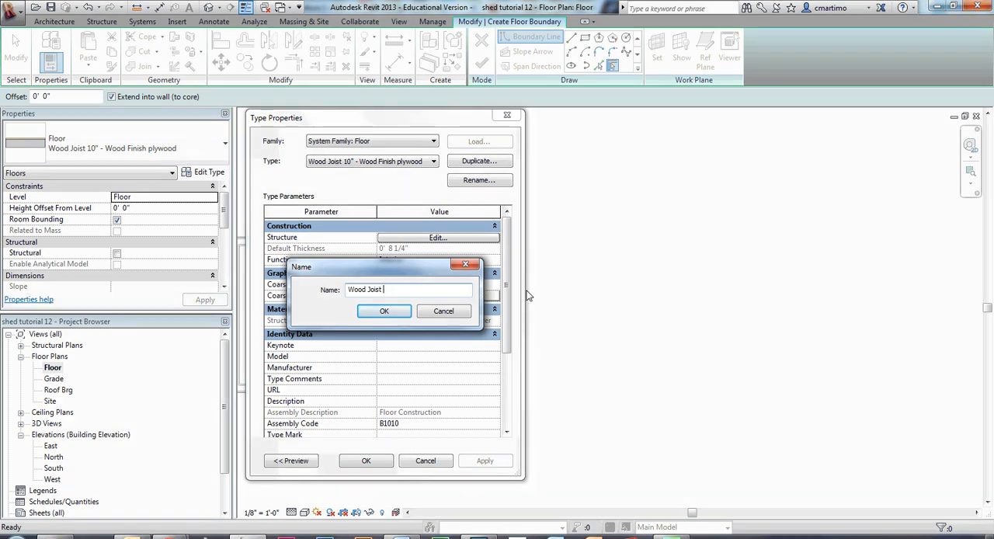
pyautogui.write('1')
pyautogui.write('8')
pyautogui.write('" ')
pyautogui.write('decking')
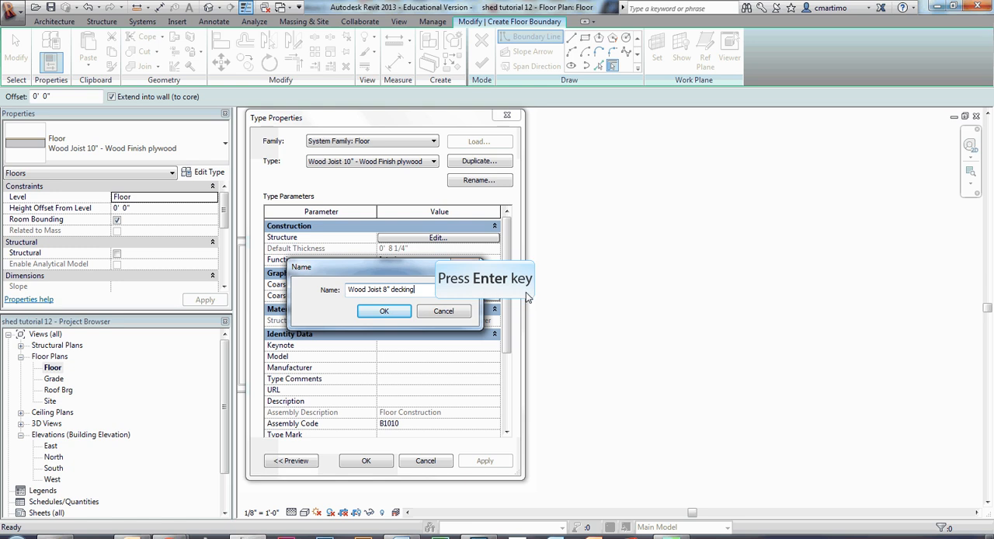
pyautogui.press('Return')
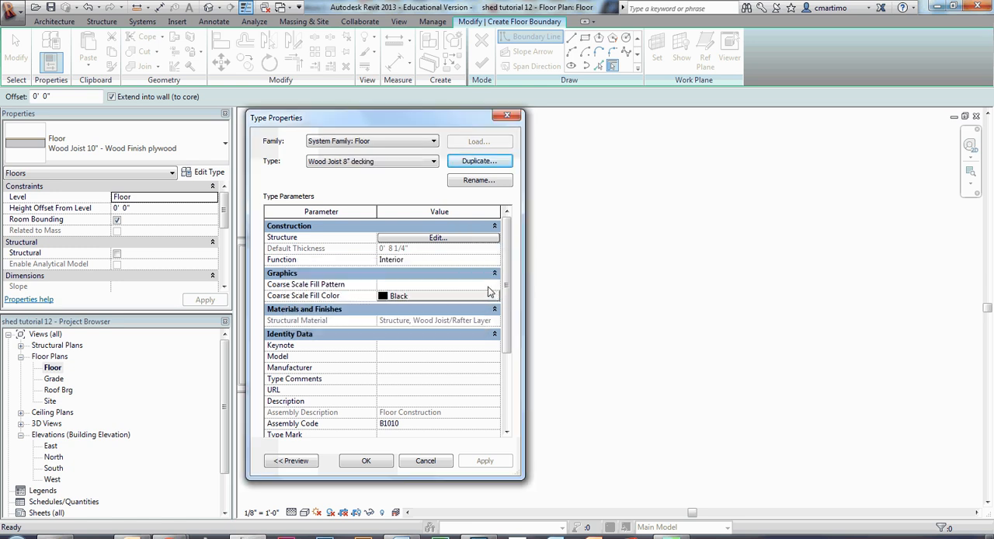
# - From the plywood finish layer's material setting, create a new material and rename it decking
pyautogui.click(461, 238)
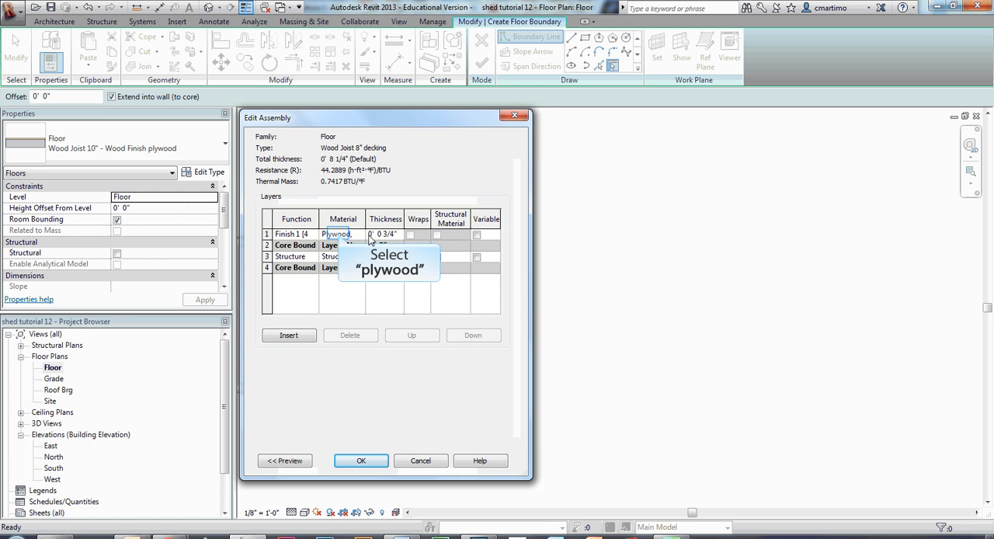
pyautogui.click(344, 235)
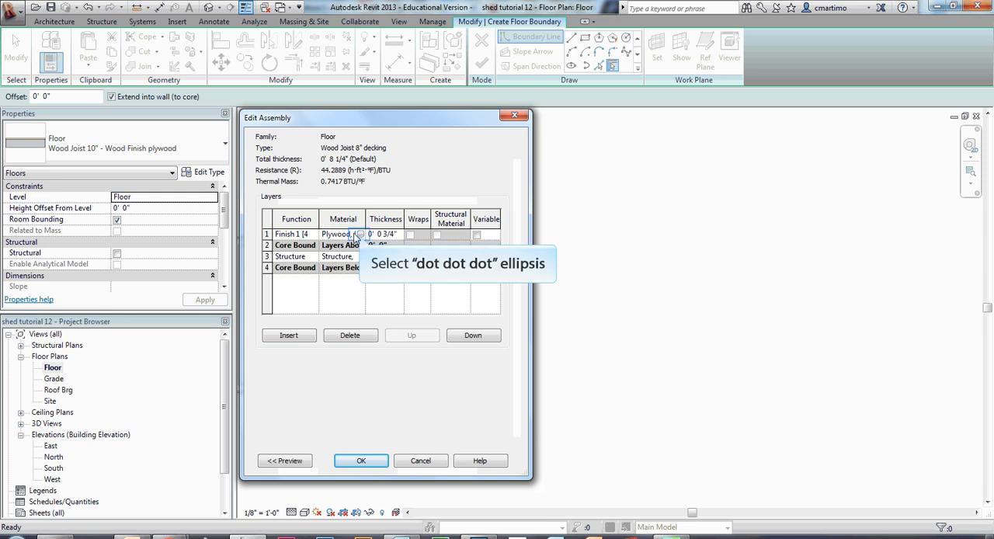
pyautogui.click(361, 235)
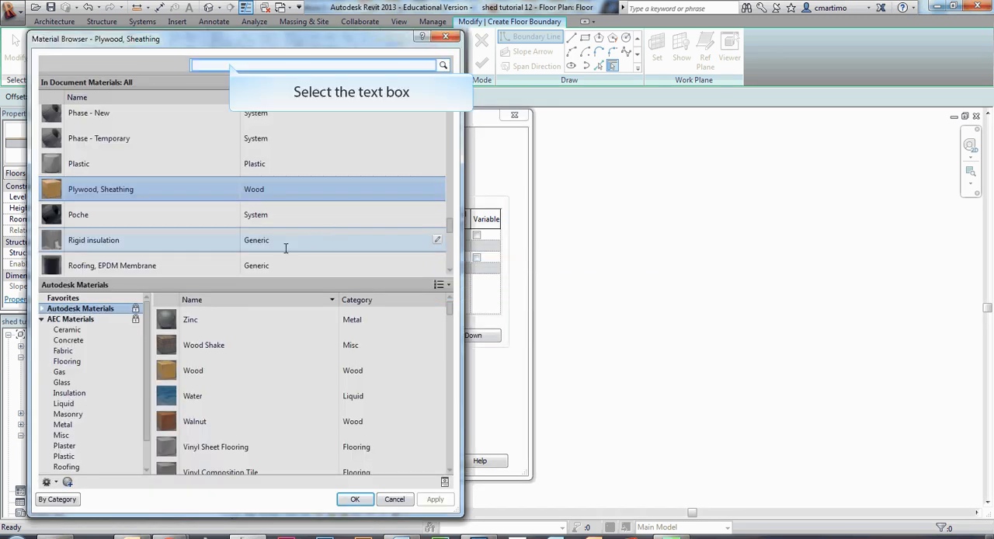
pyautogui.click(230, 64)
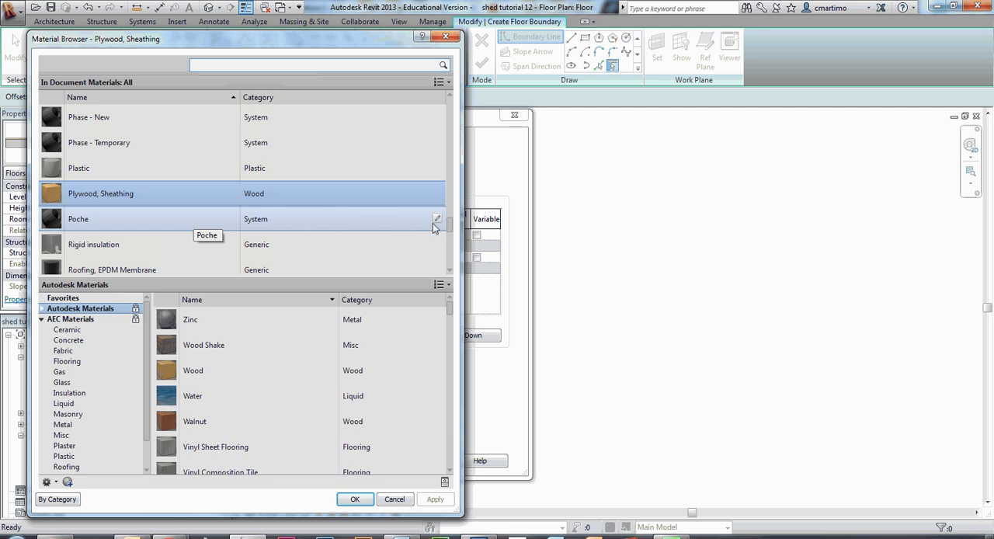
pyautogui.moveTo(448, 228); pyautogui.dragTo(469, 99)
pyautogui.scroll(-10, 233, 194)
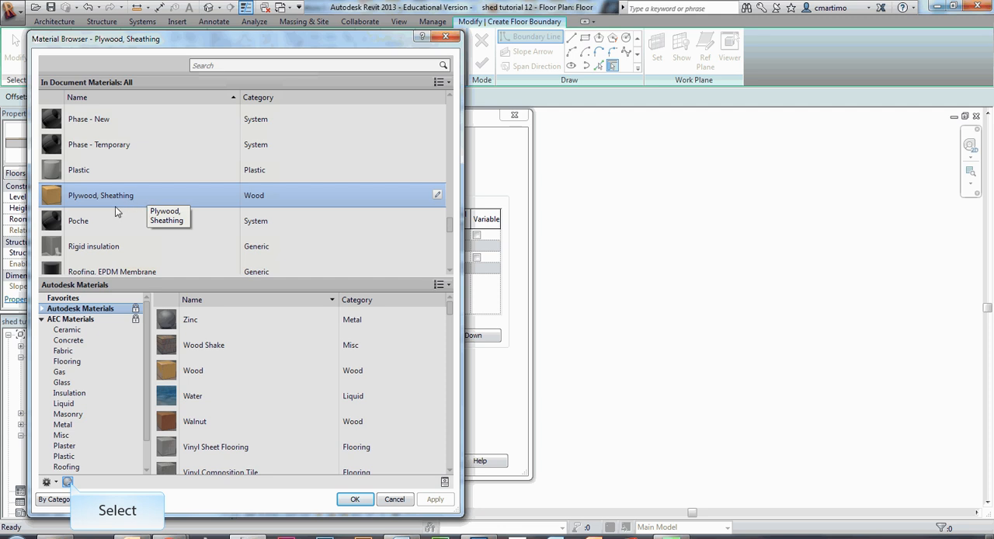
pyautogui.click(68, 483)
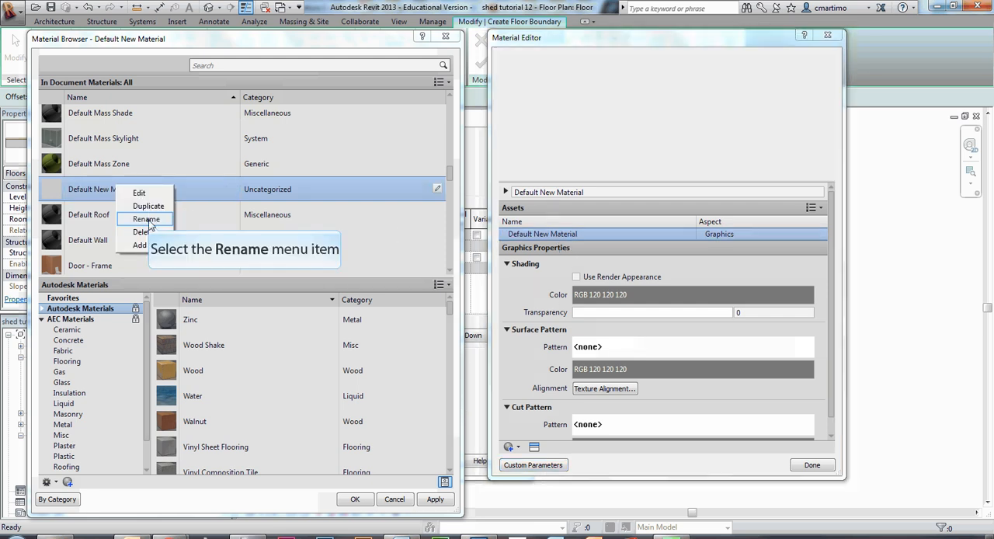
pyautogui.click(147, 219)
pyautogui.write('decking')
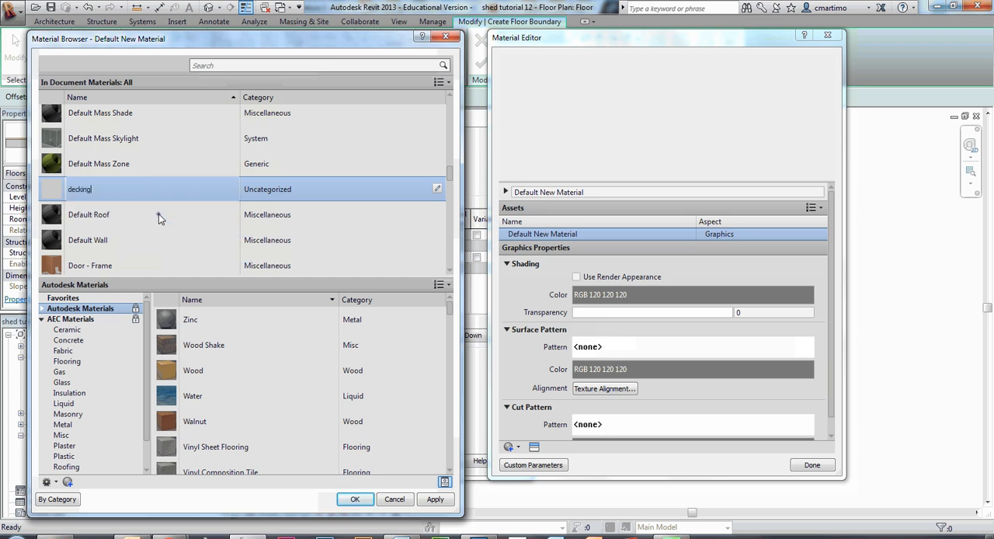
pyautogui.click(158, 215)
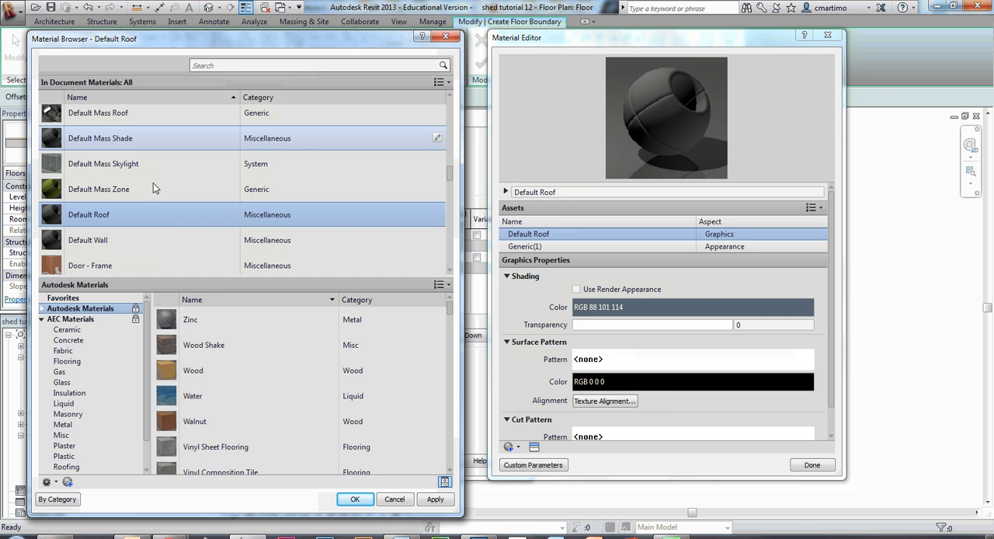
# - Give the decking material the Birch - Solid Stained Light No Gloss appearance and assign it to the floor's finish layer
pyautogui.scroll(5, 153, 150)
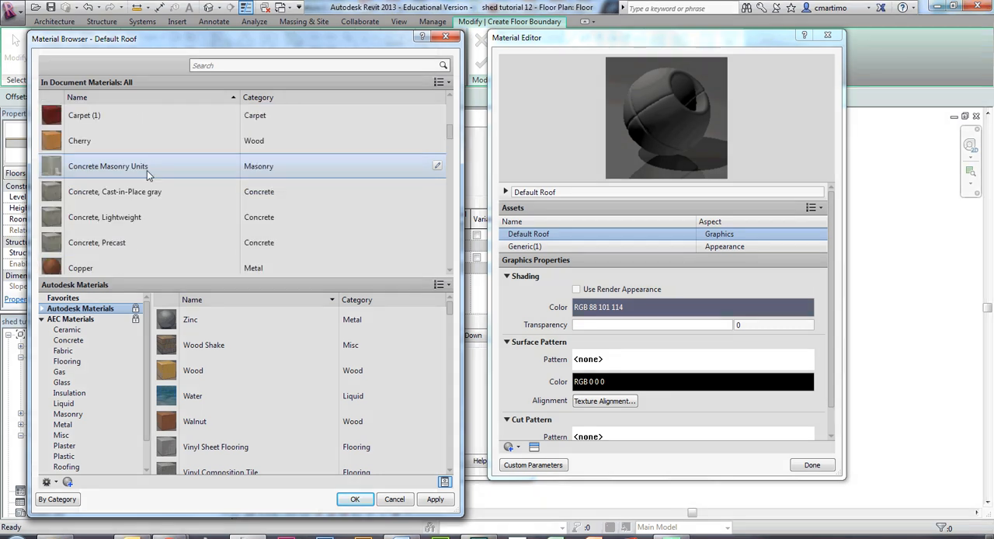
pyautogui.scroll(-4, 145, 208)
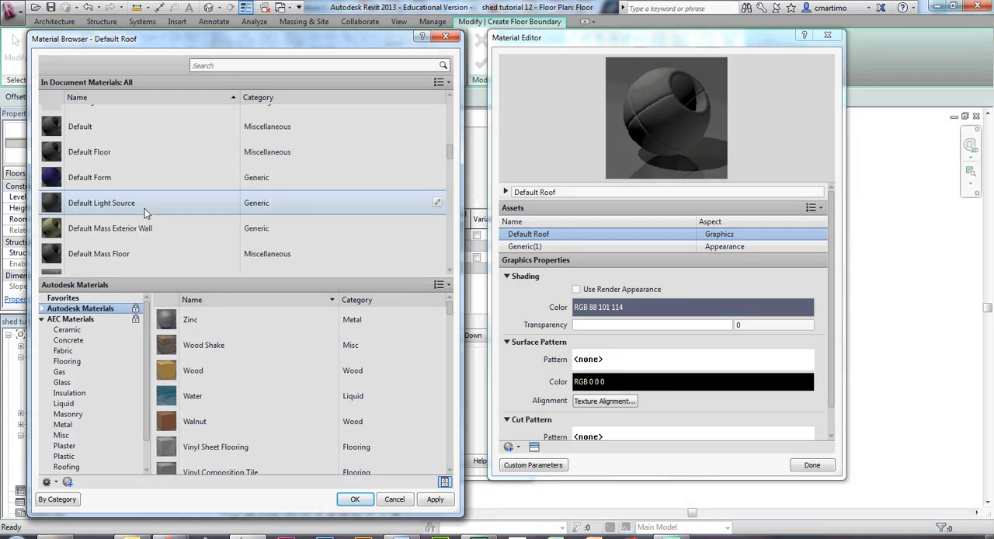
pyautogui.scroll(1, 145, 208)
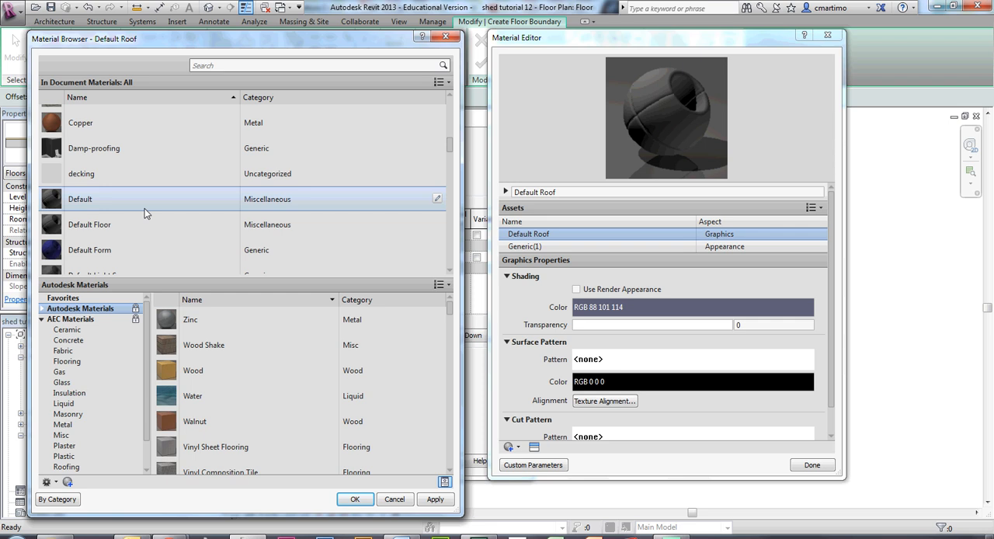
pyautogui.click(151, 179)
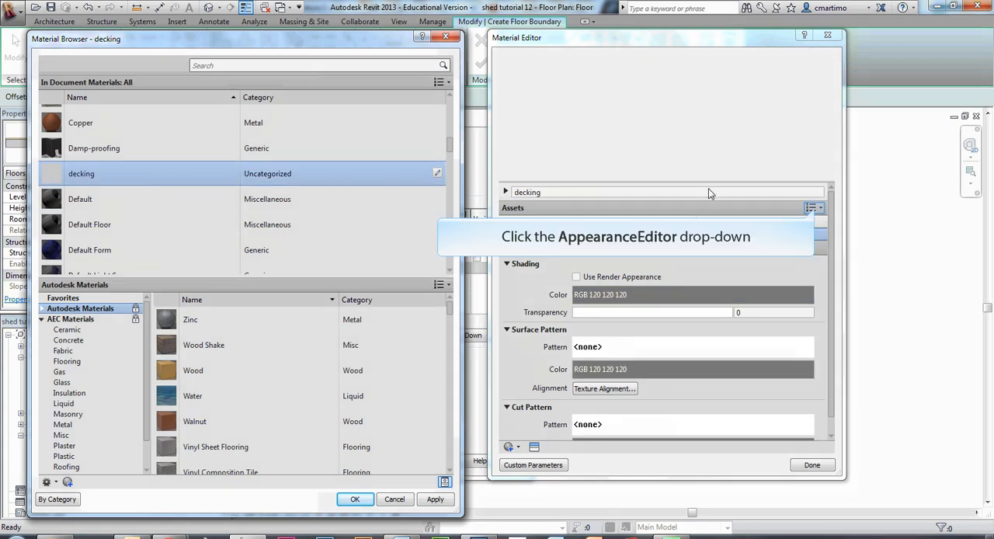
pyautogui.click(810, 208)
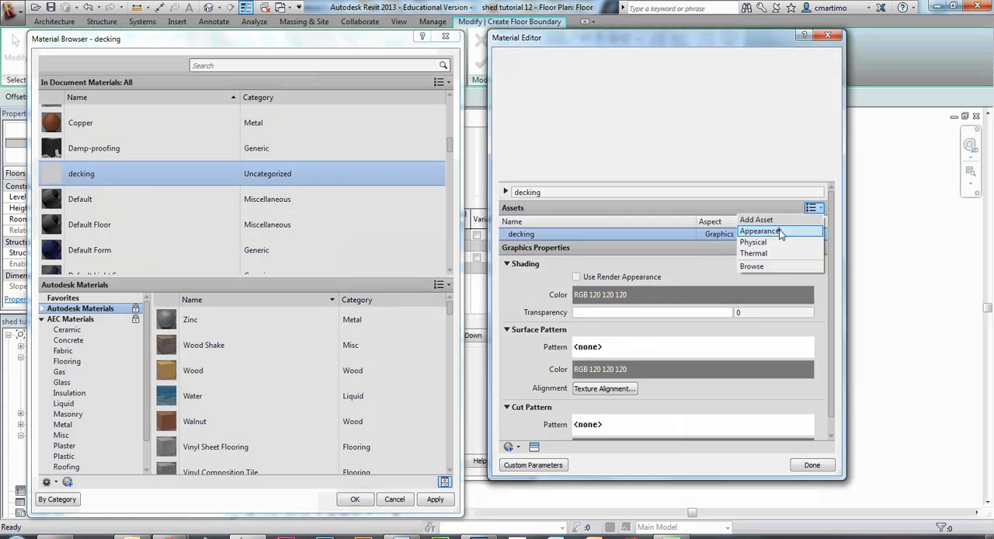
pyautogui.click(779, 229)
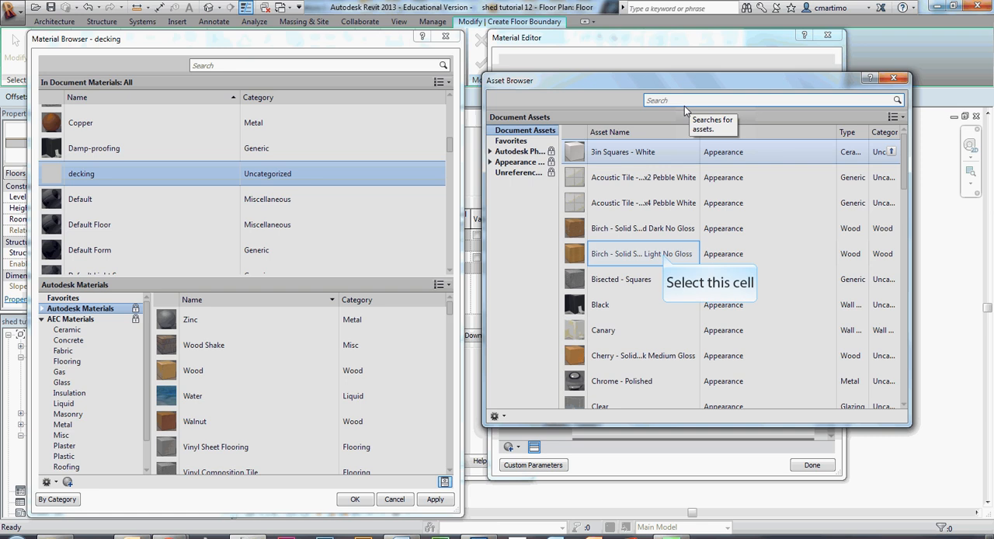
pyautogui.click(664, 257)
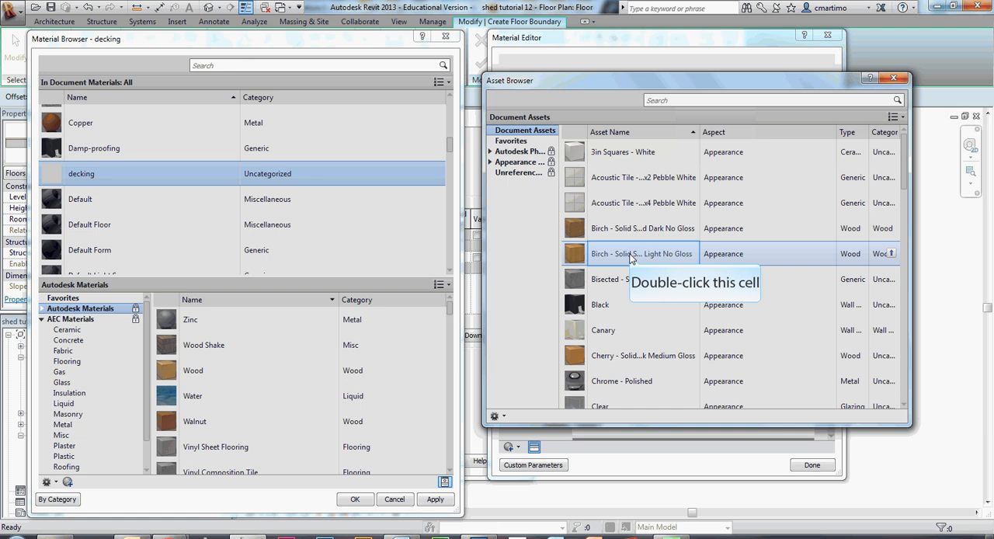
pyautogui.doubleClick(651, 255)
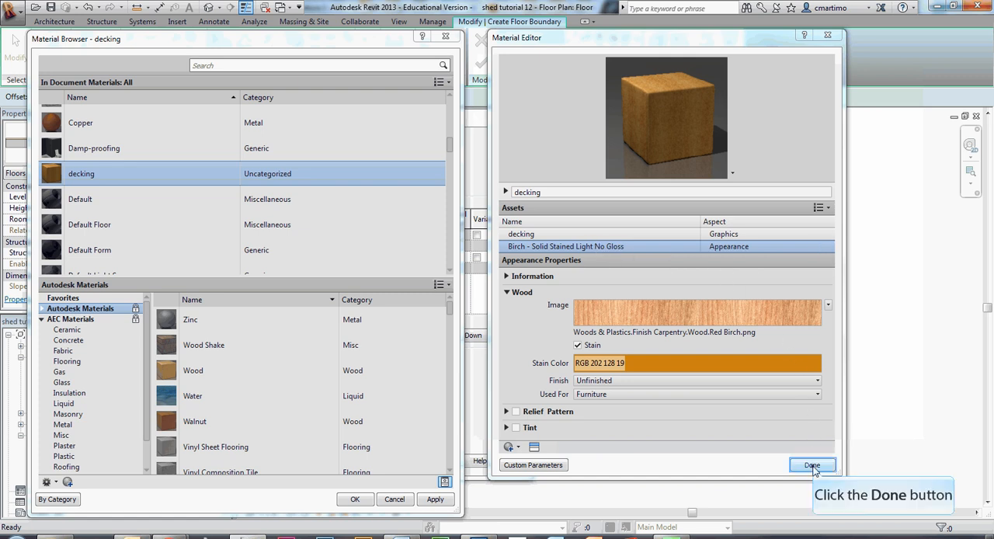
pyautogui.click(812, 465)
pyautogui.click(440, 499)
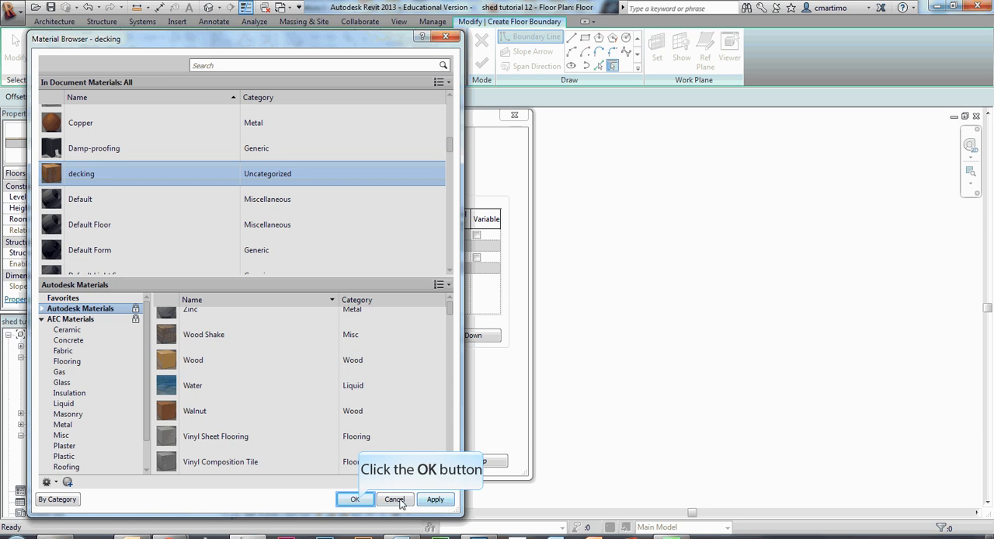
pyautogui.click(355, 500)
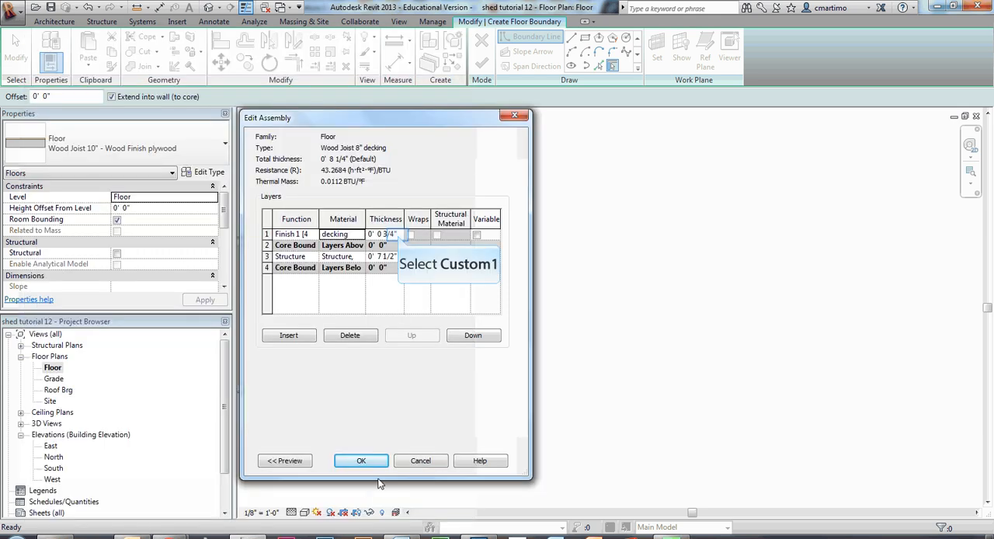
# - Set the decking layer's thickness to 1.5" and accept the floor assembly and type changes
pyautogui.click(398, 234)
pyautogui.moveTo(399, 235); pyautogui.dragTo(180, 212)
pyautogui.write('1.5"')
pyautogui.press('Tab')
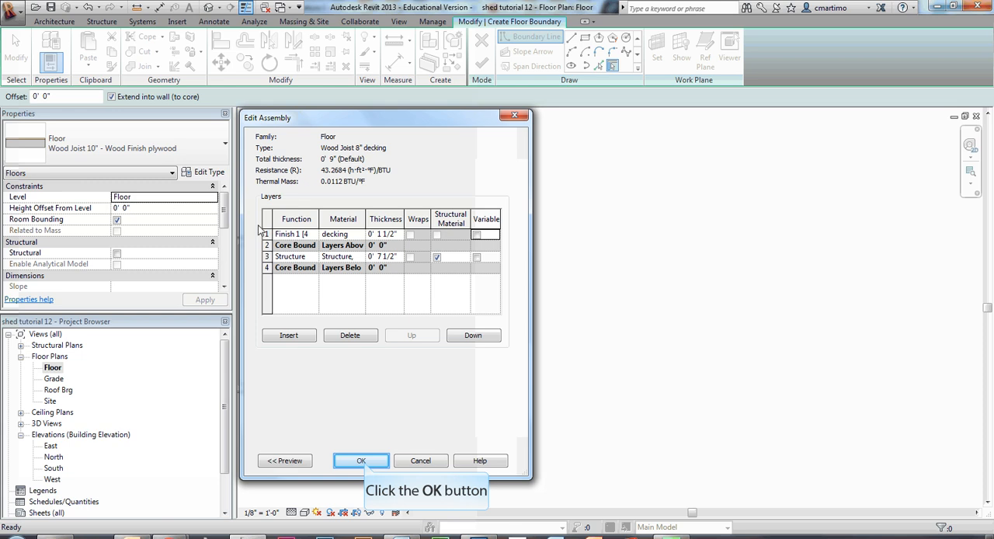
pyautogui.click(363, 461)
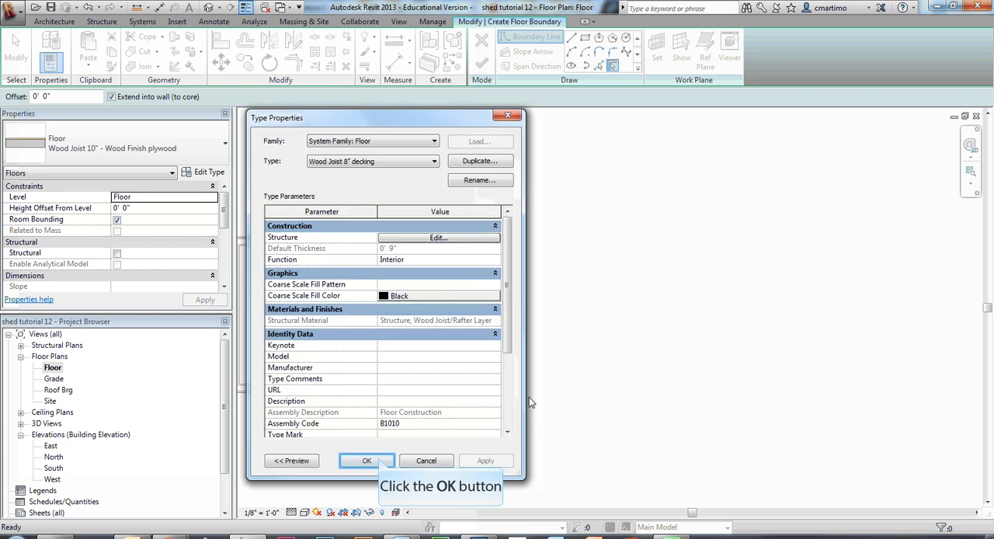
pyautogui.click(366, 460)
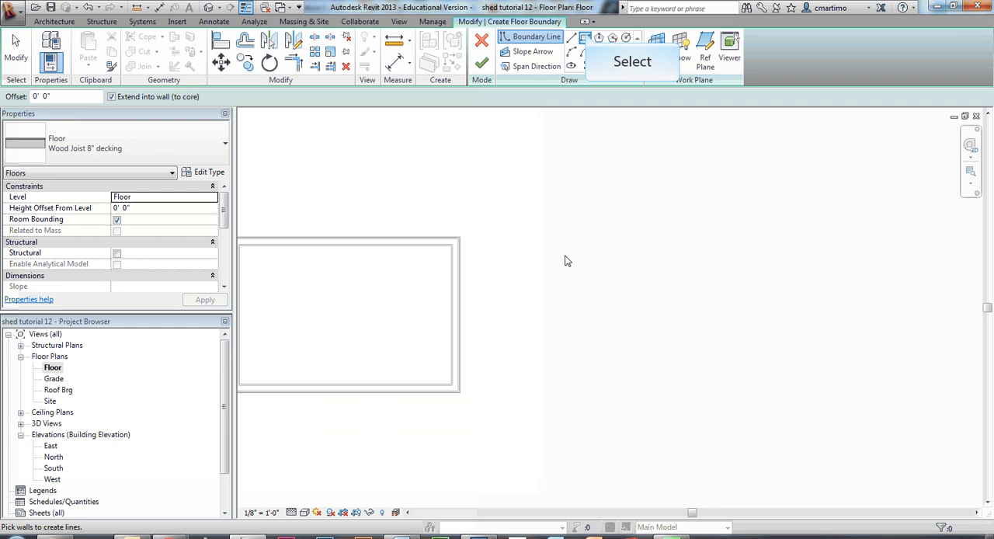
# - Sketch a rectangular deck boundary about 4' 2" by 8' 6" against the shed's right exterior wall, starting at its upper corner
pyautogui.click(588, 37)
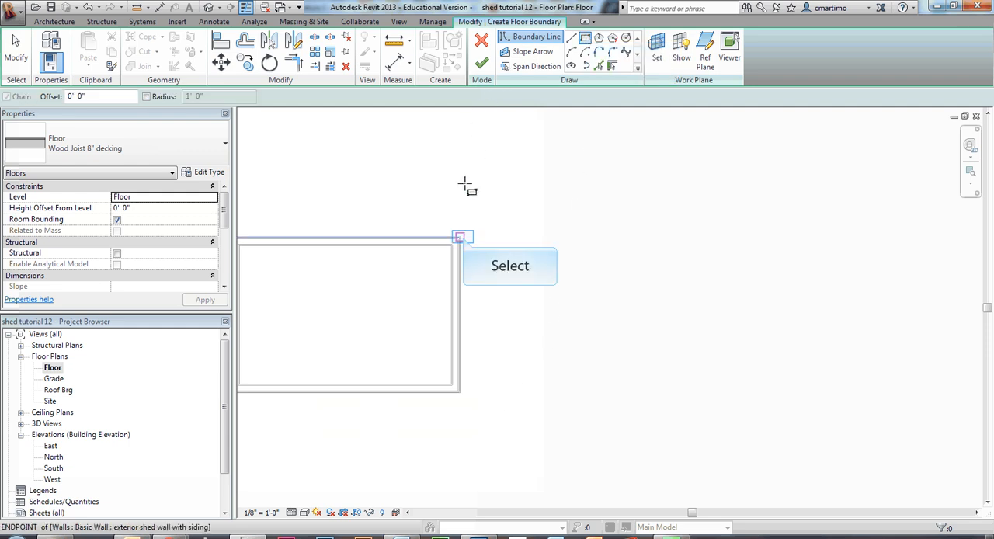
pyautogui.click(461, 237)
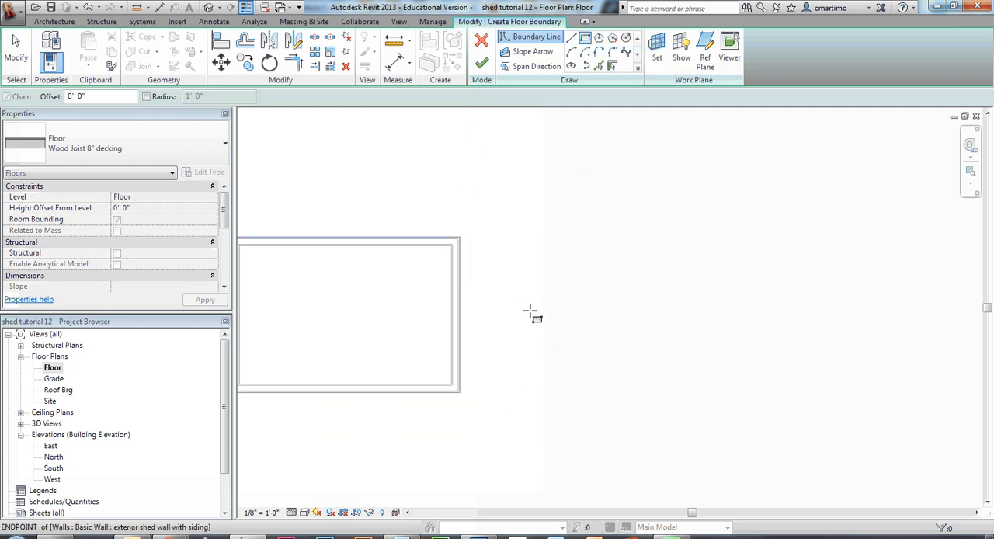
pyautogui.click(539, 394)
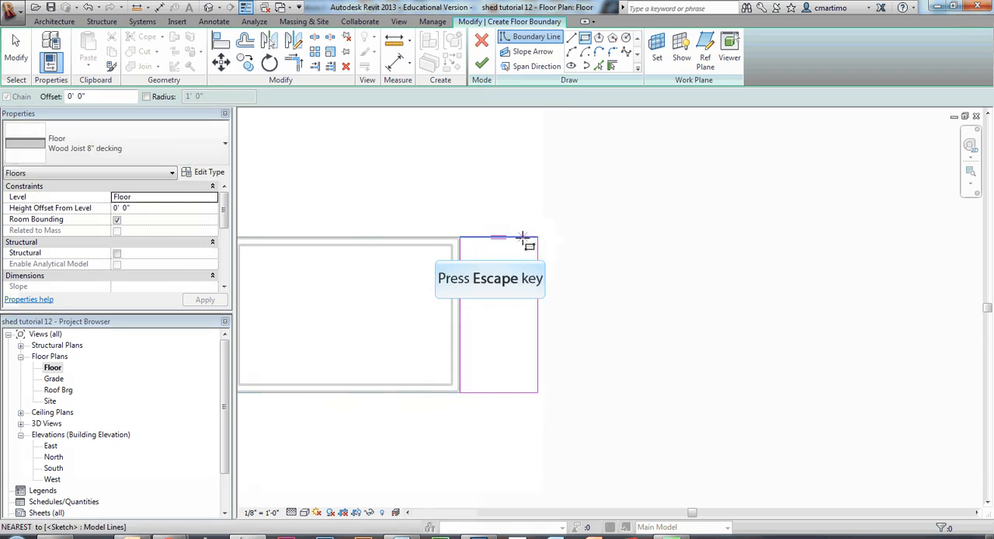
pyautogui.press('Escape')
pyautogui.press('Escape')
pyautogui.click(523, 243)
pyautogui.press('Escape')
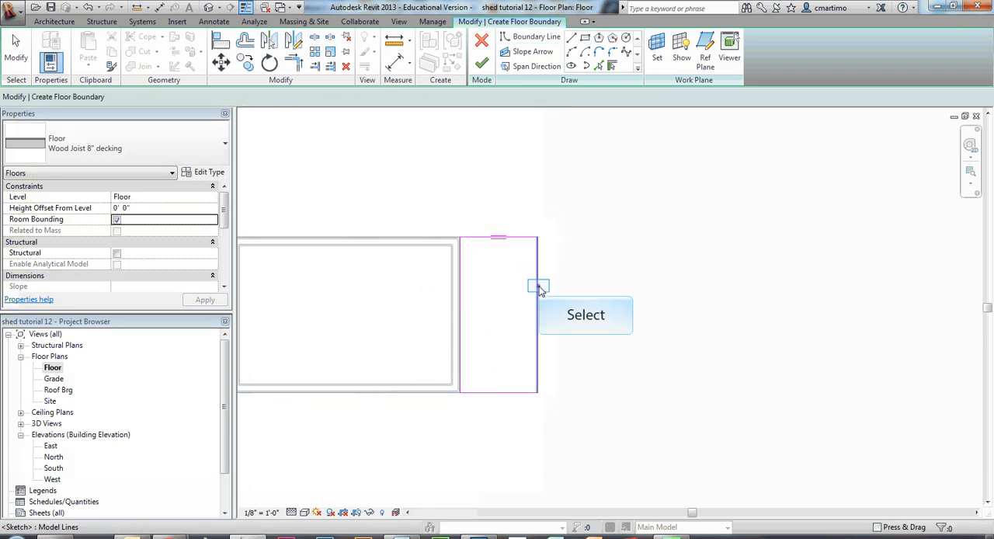
# - Set the deck boundary's width between the shed wall and its outer edge to 4'
pyautogui.click(499, 404)
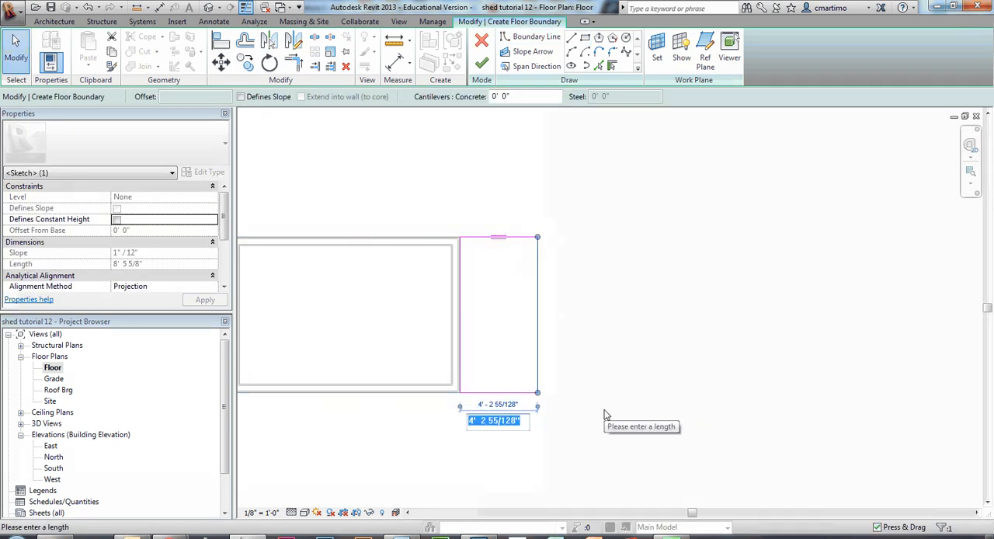
pyautogui.write('4')
pyautogui.press('Return')
pyautogui.click(619, 323)
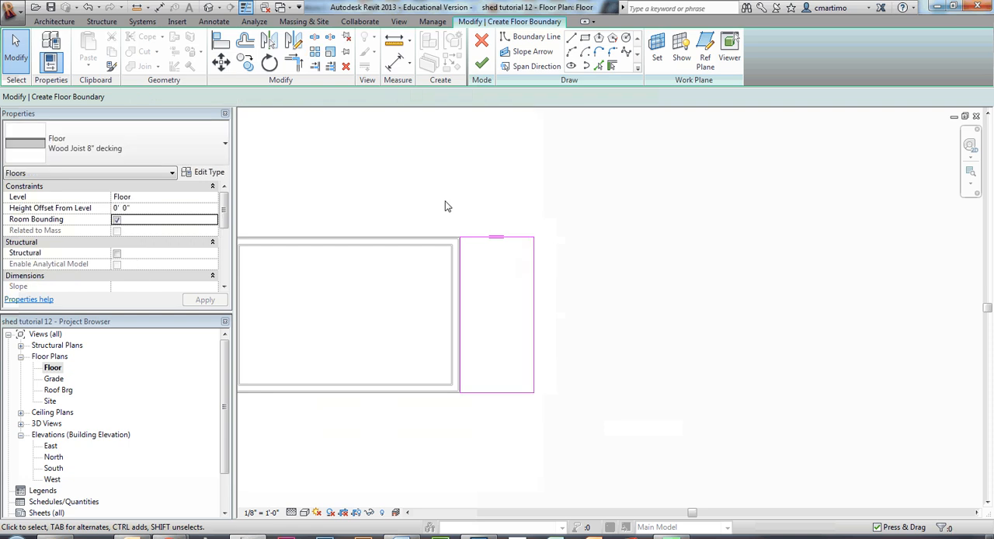
# - Check the deck boundary against the shed's wall corners and finish the floor sketch to create the deck
pyautogui.scroll(3, 445, 207)
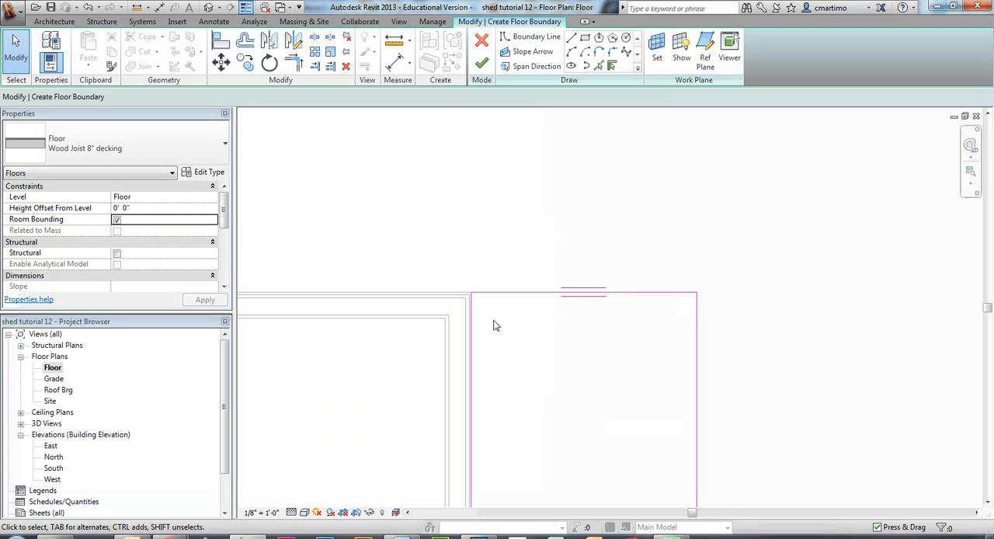
pyautogui.scroll(-3, 492, 322)
pyautogui.moveTo(517, 420); pyautogui.dragTo(515, 330, button='middle')
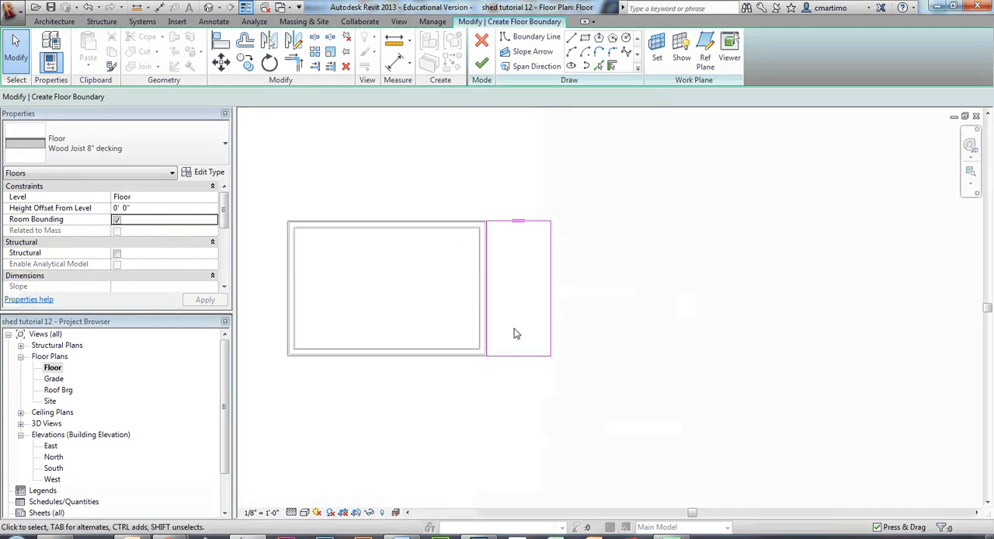
pyautogui.scroll(3, 514, 328)
pyautogui.scroll(-1, 514, 334)
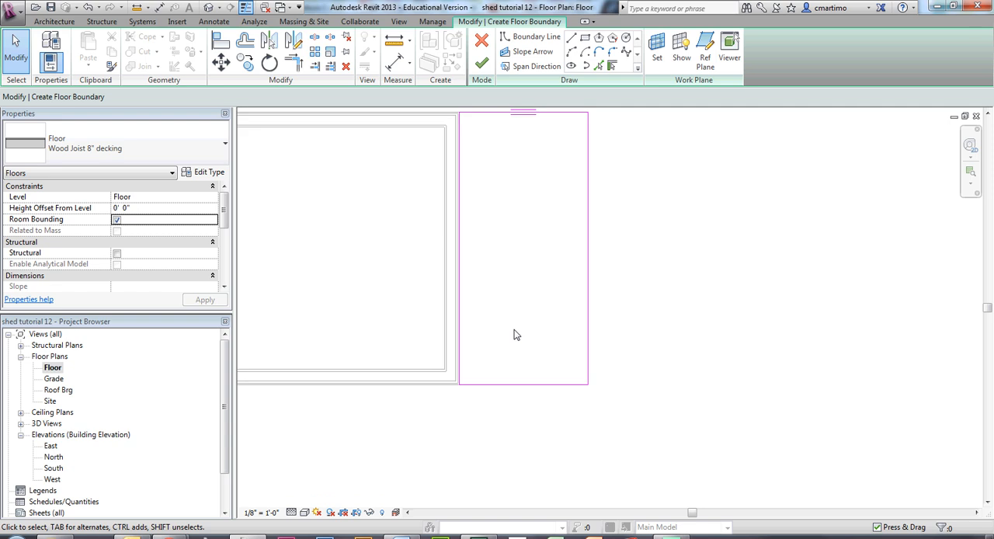
pyautogui.scroll(-1, 515, 335)
pyautogui.moveTo(536, 278); pyautogui.dragTo(537, 331, button='middle')
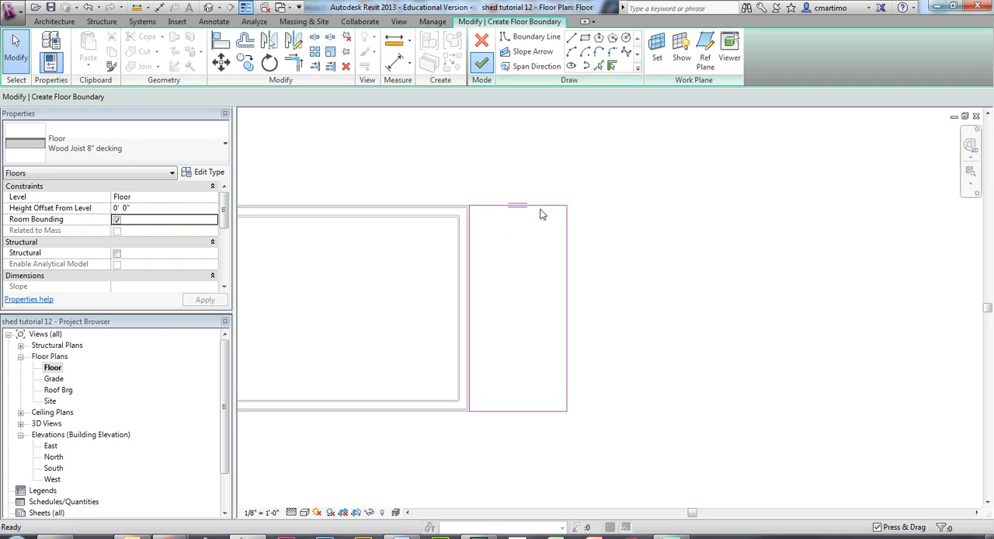
pyautogui.click(482, 64)
pyautogui.click(613, 314)
pyautogui.moveTo(477, 399); pyautogui.dragTo(559, 393, button='middle')
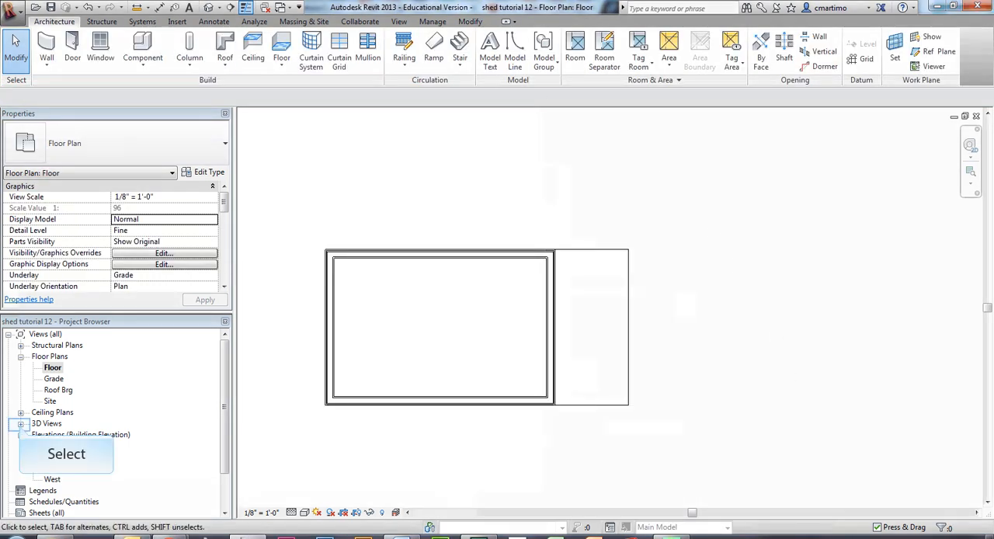
# - Open the default {3D} view and examine the new deck beside the shed from several angles and distances
pyautogui.click(20, 423)
pyautogui.doubleClick(52, 434)
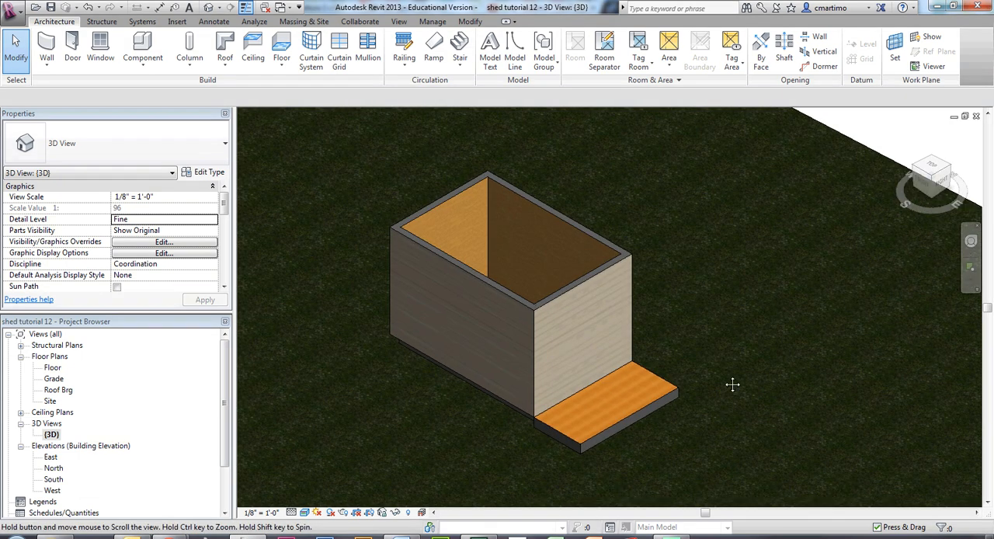
pyautogui.moveTo(628, 410)
pyautogui.keyDown('shift'); pyautogui.mouseDown(button='middle')
pyautogui.moveTo(677, 350)
pyautogui.moveTo(700, 297)
pyautogui.moveTo(650, 344)
pyautogui.moveTo(618, 404)
pyautogui.mouseUp(button='middle'); pyautogui.keyUp('shift')
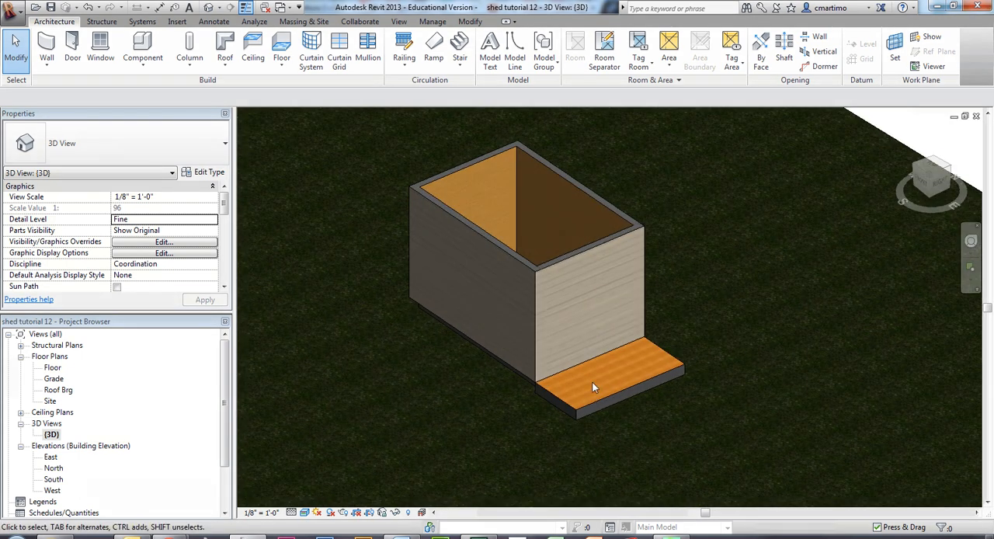
pyautogui.scroll(-3, 586, 310)
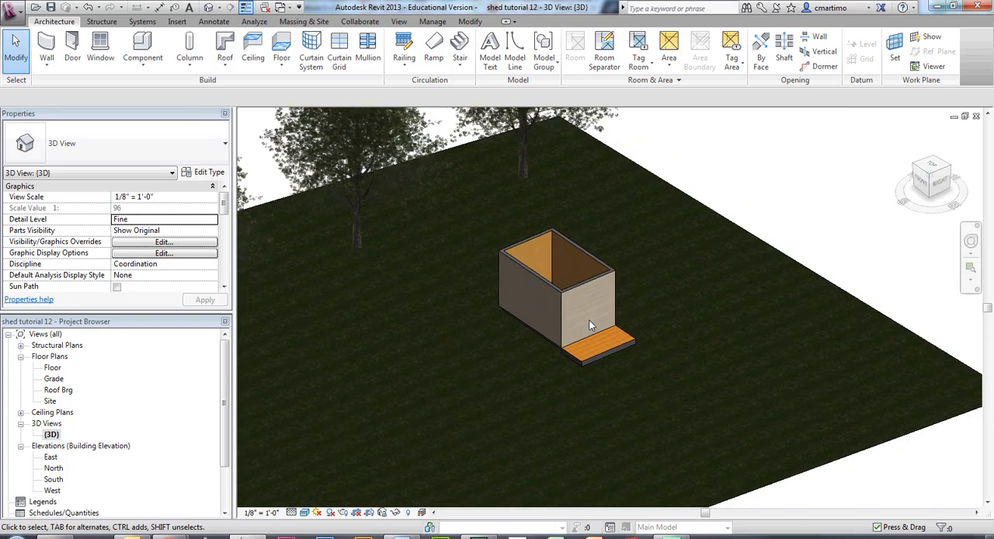
pyautogui.moveTo(662, 304); pyautogui.dragTo(648, 350, button='middle')
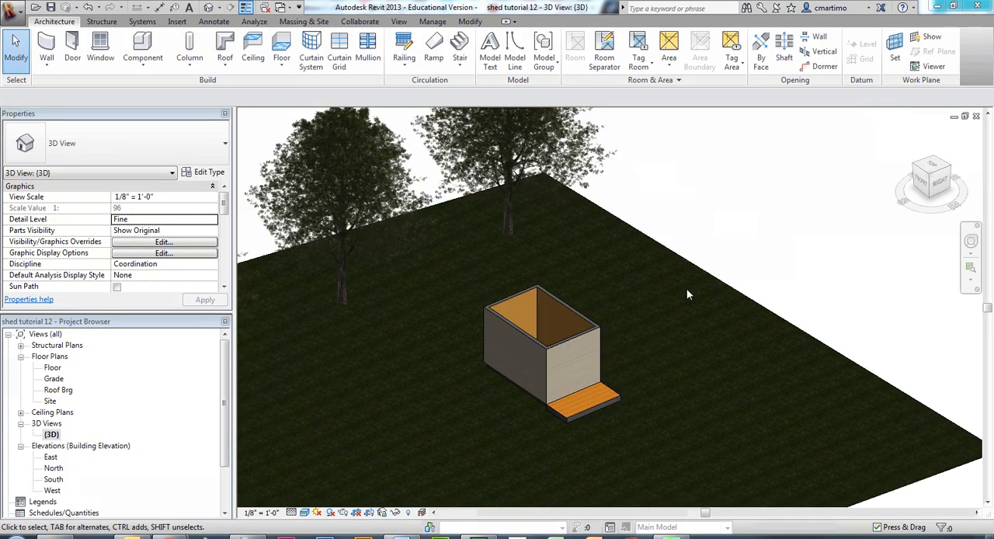